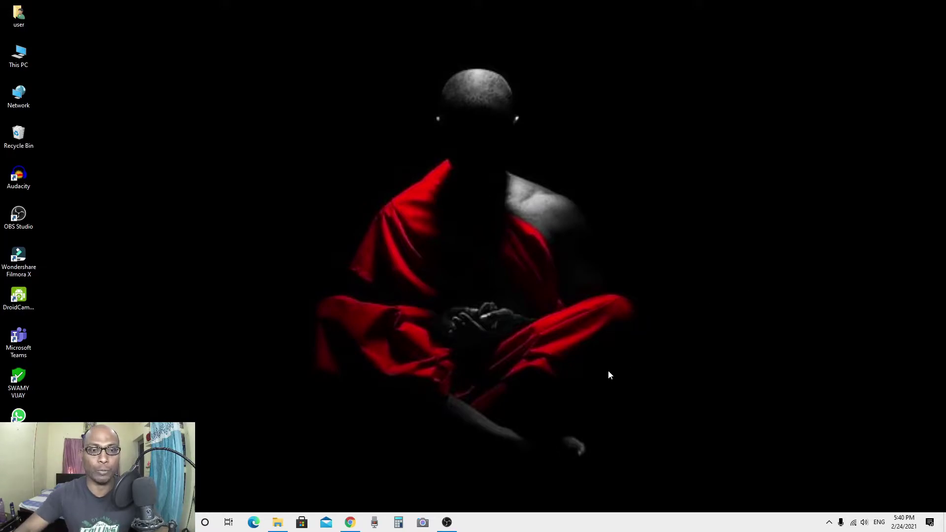
# - Switch to the Chrome window showing the Gmail Tables by cloudHQ store page and read its overview, customization options and suggested uses
pyautogui.moveTo(354, 524)
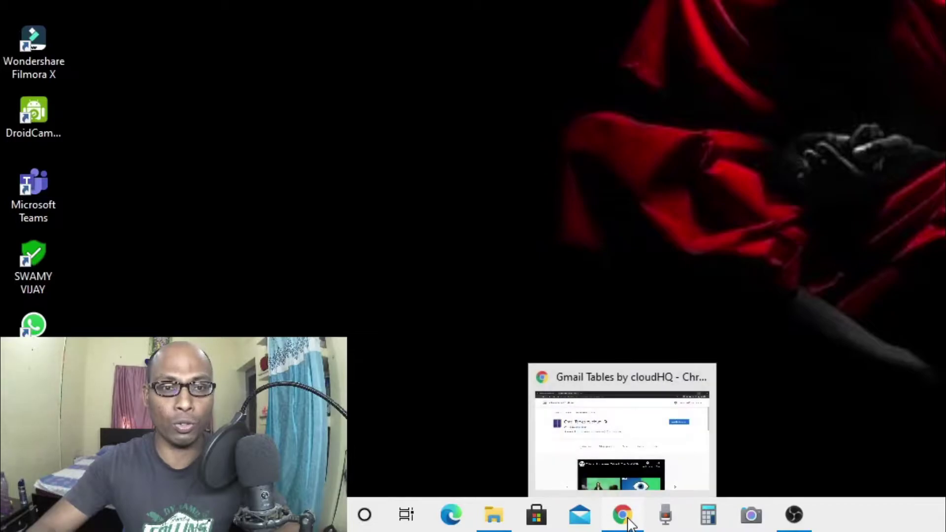
pyautogui.click(622, 434)
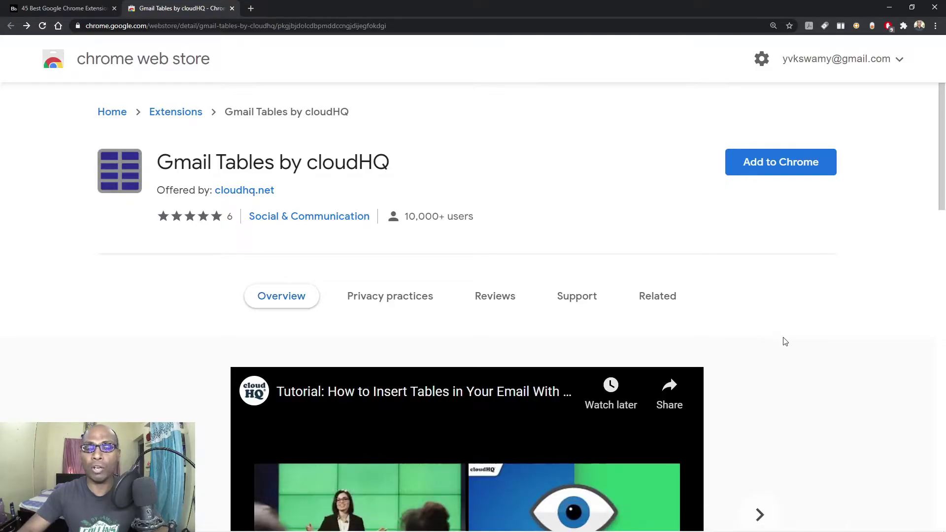
pyautogui.scroll(-2, 785, 342)
pyautogui.scroll(2, 785, 342)
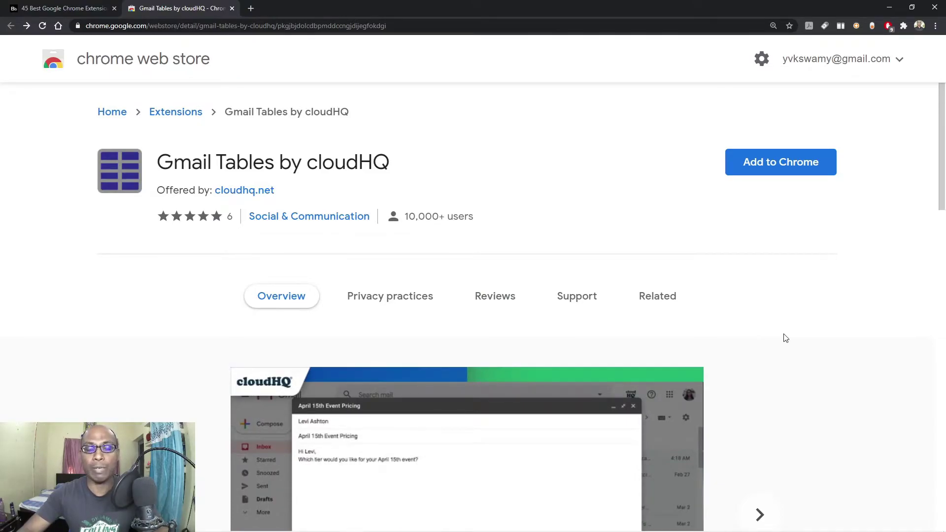
pyautogui.scroll(-5, 786, 338)
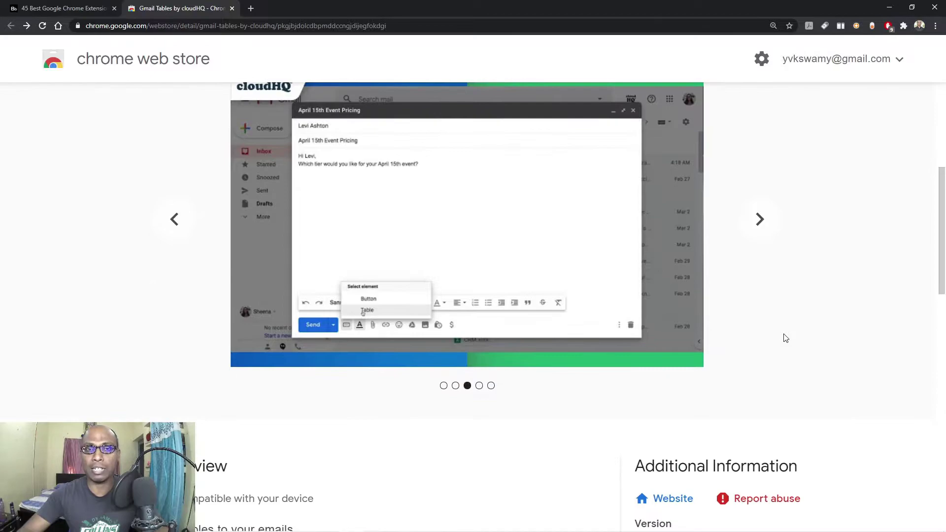
pyautogui.scroll(-4, 785, 338)
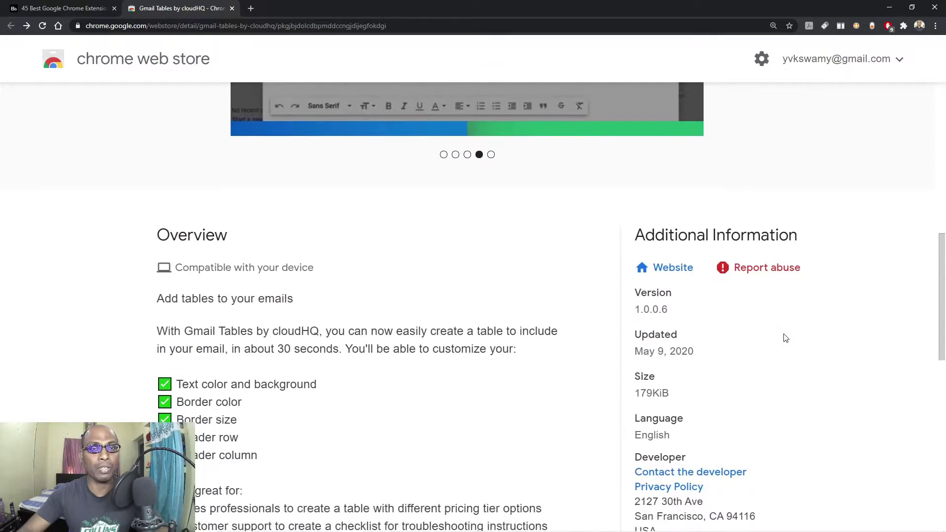
pyautogui.scroll(-1, 786, 339)
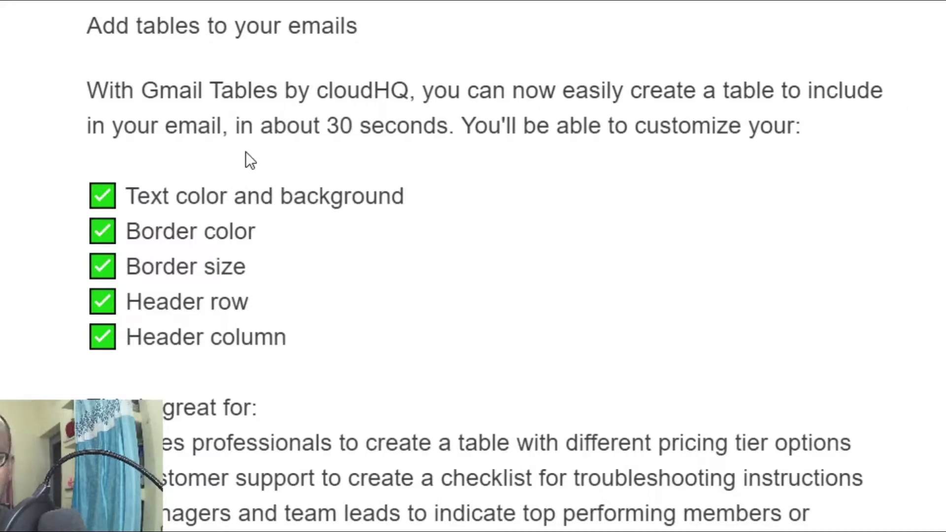
pyautogui.scroll(-2, 560, 177)
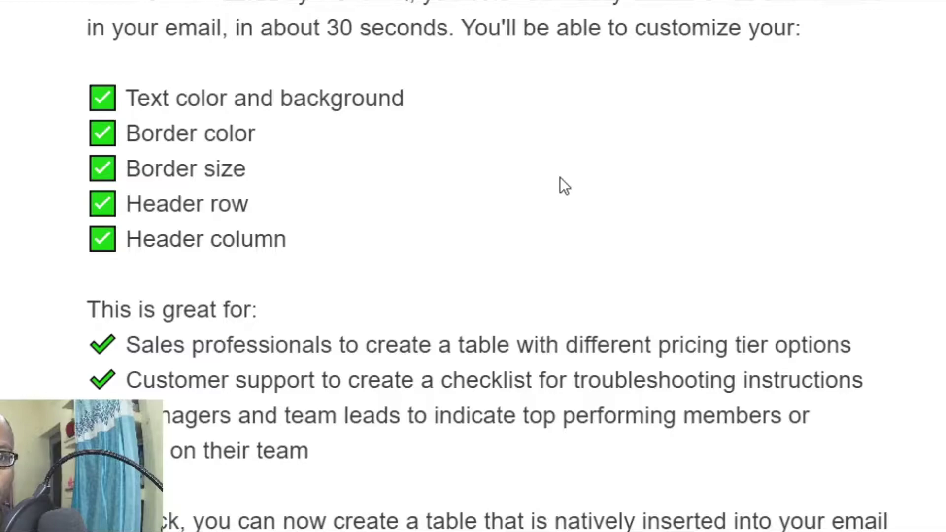
pyautogui.scroll(-4, 559, 177)
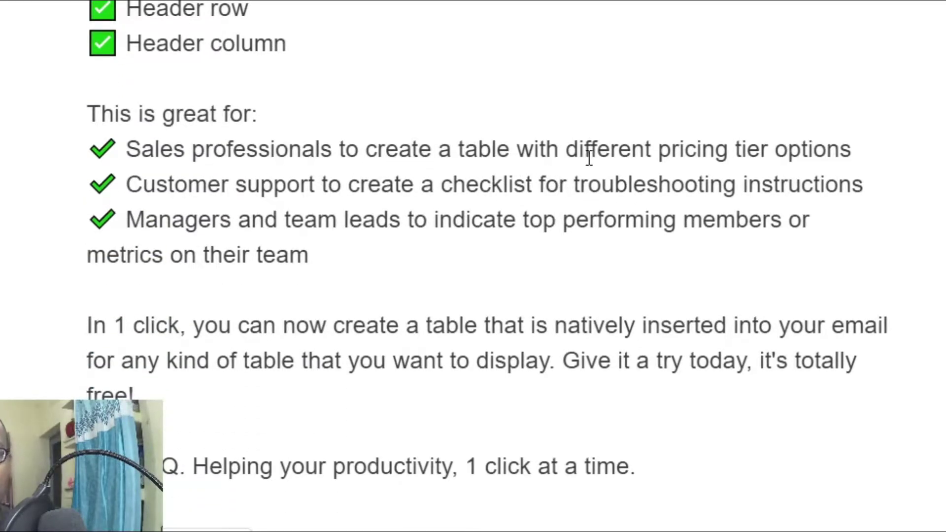
pyautogui.scroll(-2, 631, 155)
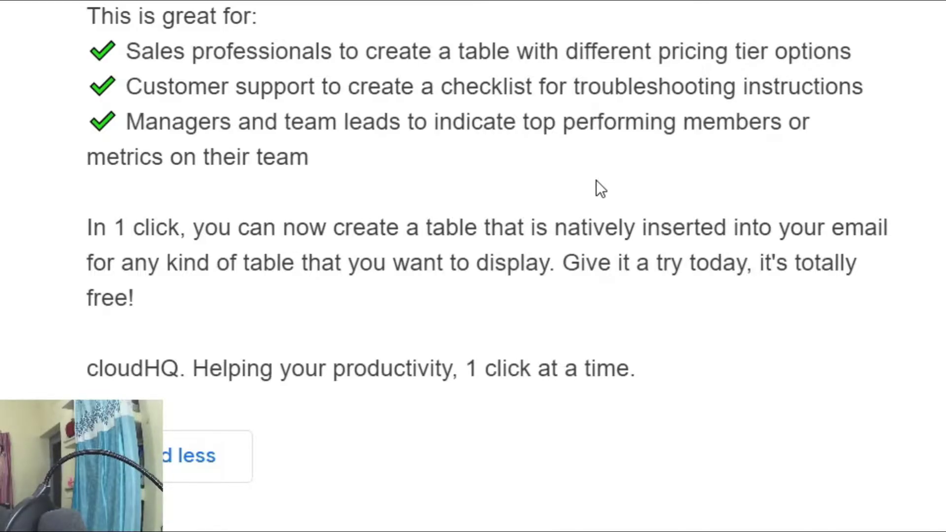
pyautogui.scroll(-2, 597, 180)
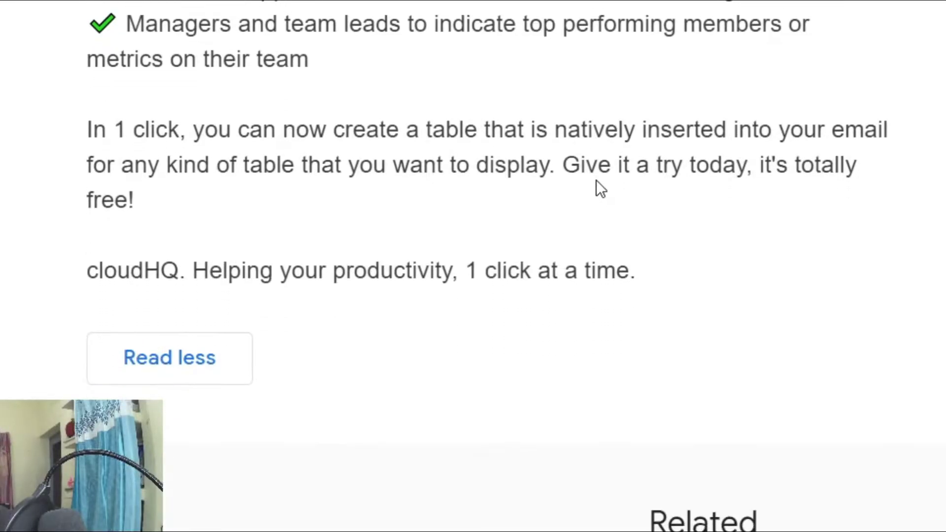
pyautogui.scroll(2, 596, 180)
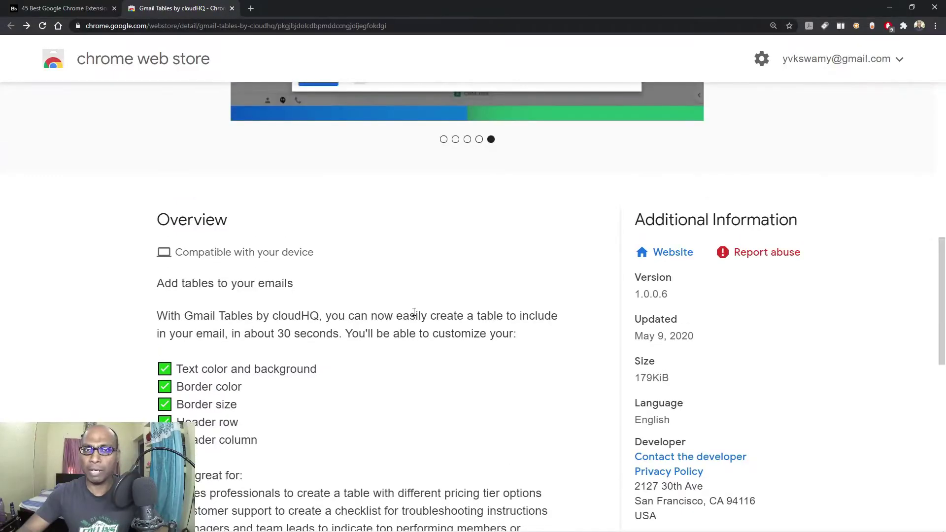
pyautogui.scroll(5, 414, 312)
pyautogui.scroll(5, 414, 315)
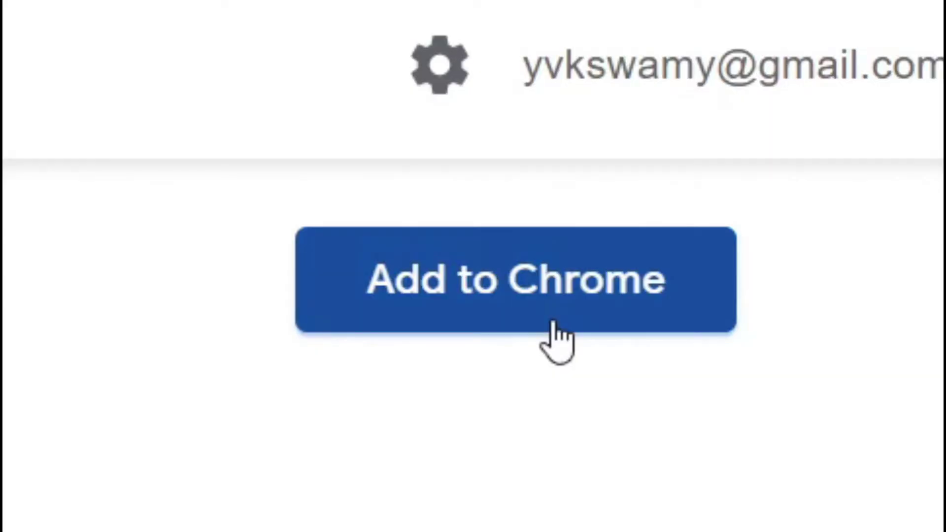
# - Add the Gmail Tables by cloudHQ extension to Chrome, and close the installation notice and the tutorial draft
pyautogui.click(554, 324)
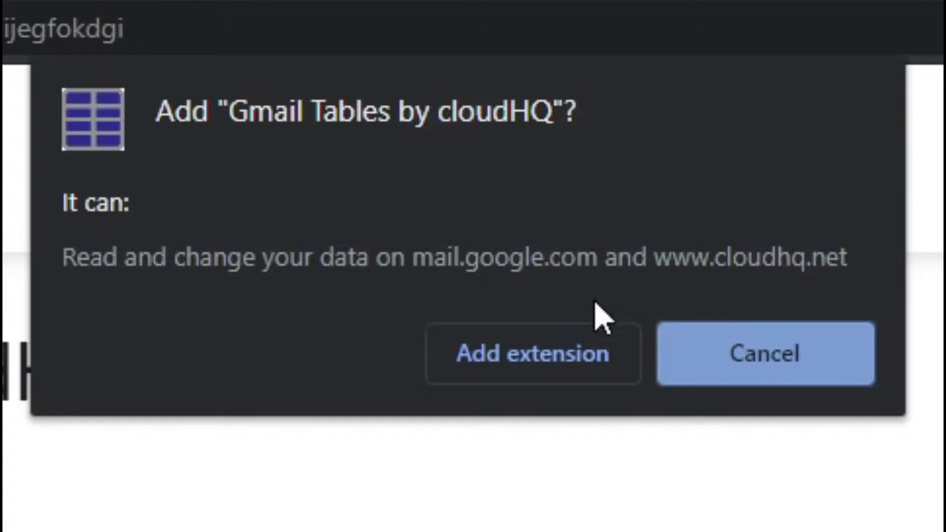
pyautogui.click(561, 373)
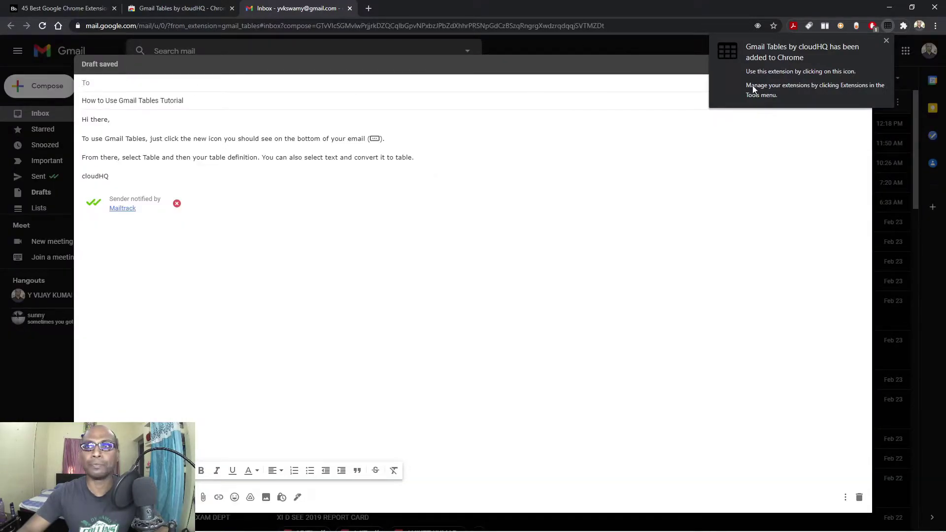
pyautogui.click(886, 40)
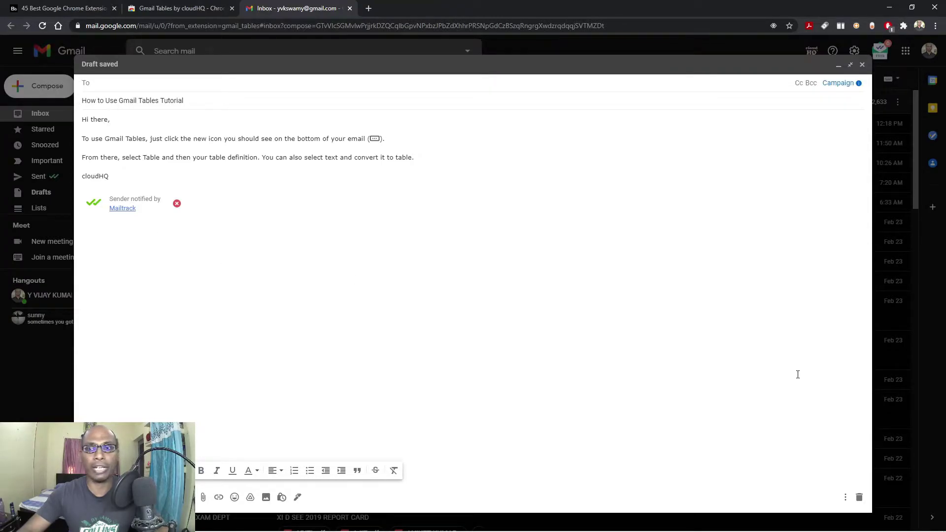
pyautogui.click(862, 65)
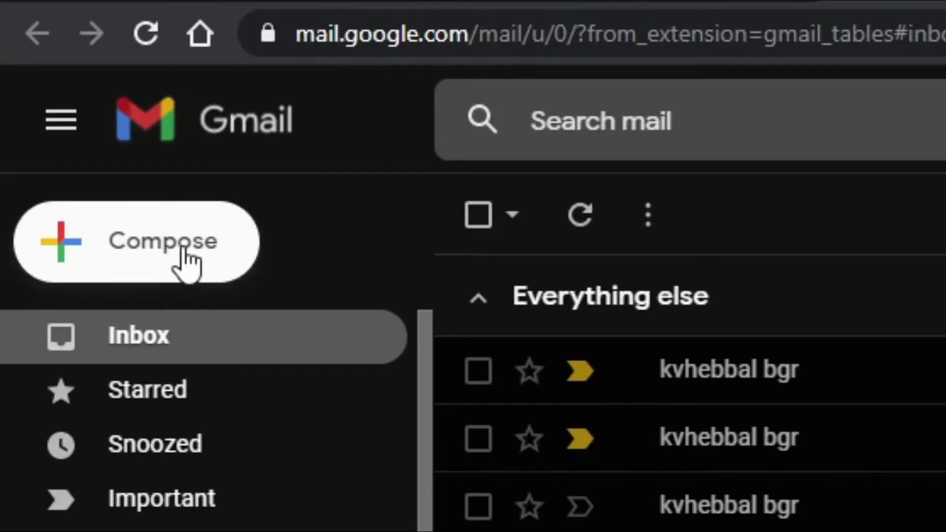
# - Start a new email message and choose the recipient from the suggested contacts
pyautogui.click(184, 249)
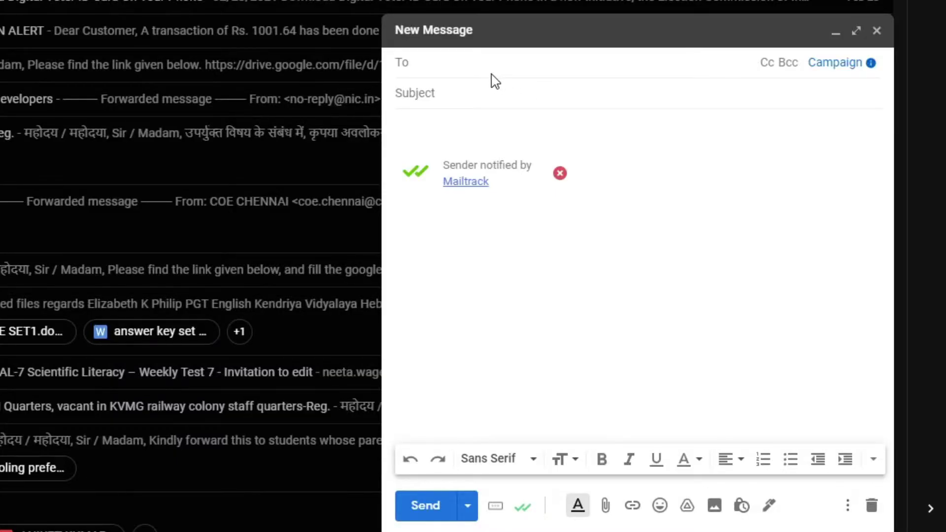
pyautogui.write('Y')
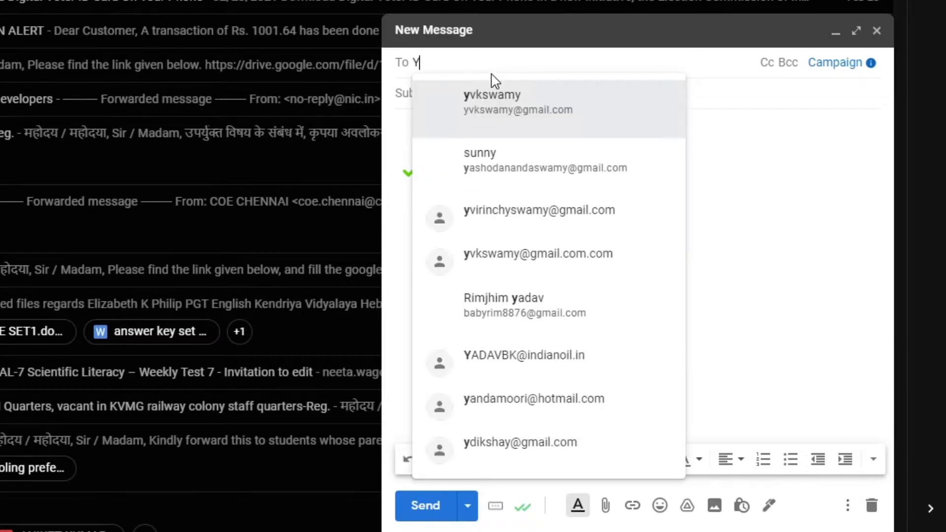
pyautogui.click(500, 168)
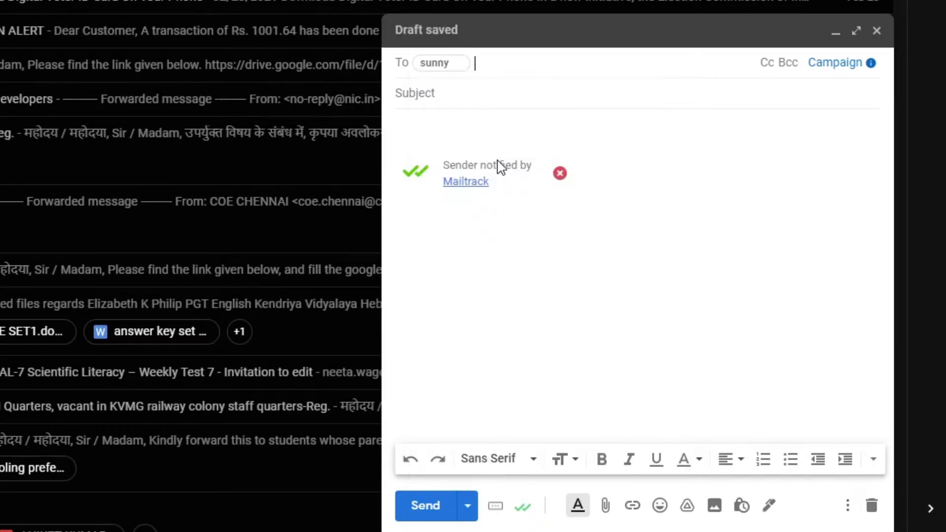
# - Enter "TABLE IN GMAIL" as the subject of the email
pyautogui.click(487, 99)
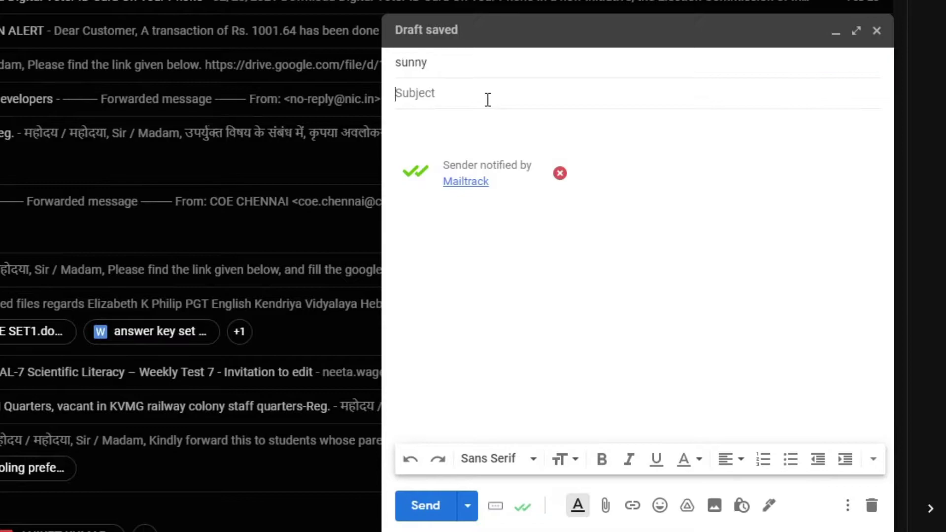
pyautogui.write('TABLE IN GAMIL')
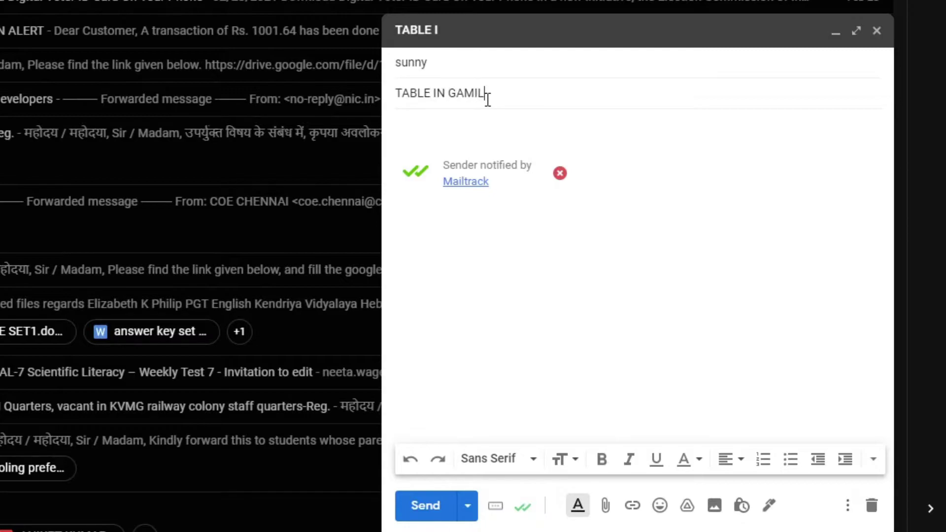
pyautogui.press('BackSpace')
pyautogui.press('BackSpace')
pyautogui.press('BackSpace')
pyautogui.press('BackSpace')
pyautogui.write('MAIL')
# - Begin the email body with the greeting "Sir" followed by a blank line
pyautogui.click(481, 130)
pyautogui.write('xx')
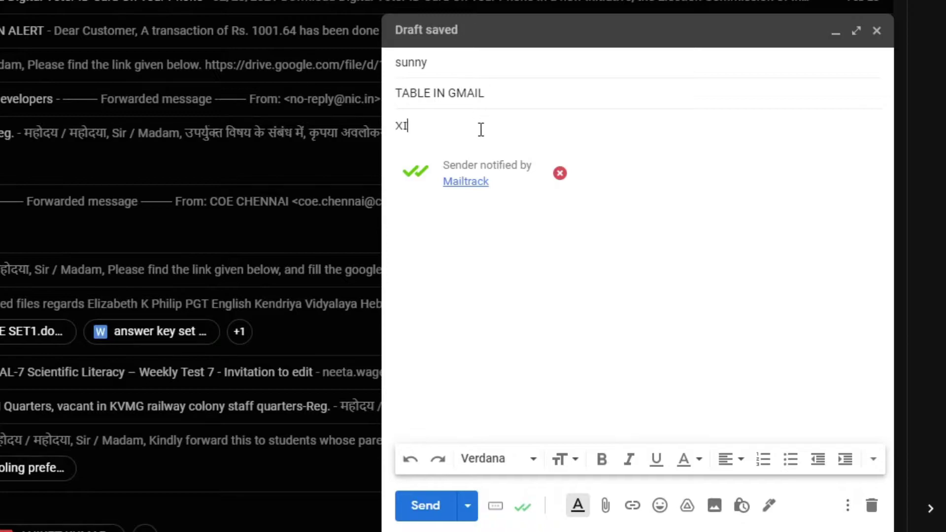
pyautogui.press('BackSpace')
pyautogui.press('BackSpace')
pyautogui.write('asd')
pyautogui.press('BackSpace')
pyautogui.press('BackSpace')
pyautogui.press('BackSpace')
pyautogui.write('Sir')
pyautogui.press('Return')
pyautogui.press('Return')
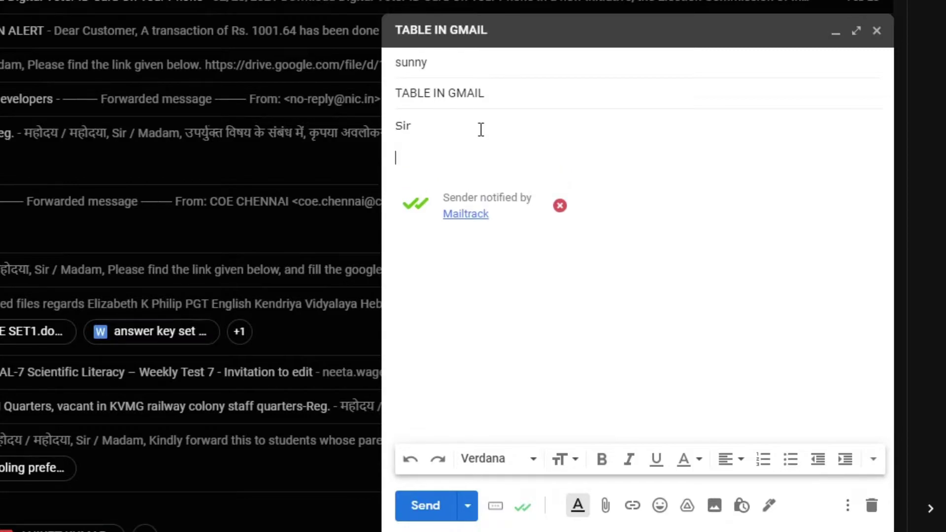
# - Write "Below is the marks sheet of MR. XYZ" under the greeting and leave a blank line after it
pyautogui.write('B')
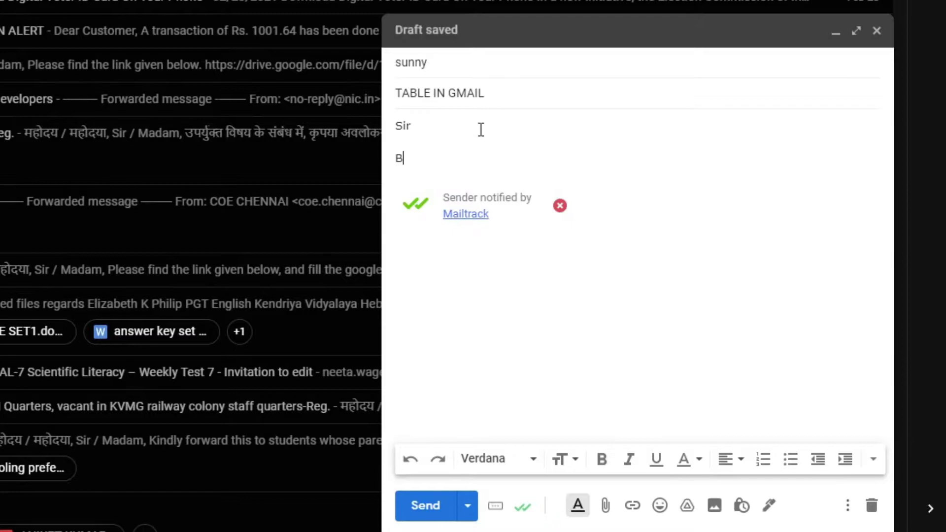
pyautogui.write('elow is the marks sheet')
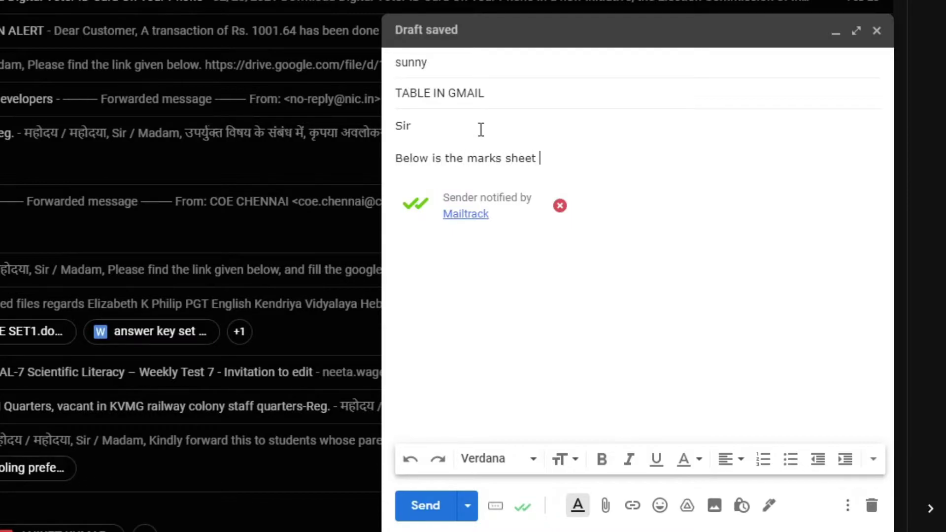
pyautogui.write(' of MR. ')
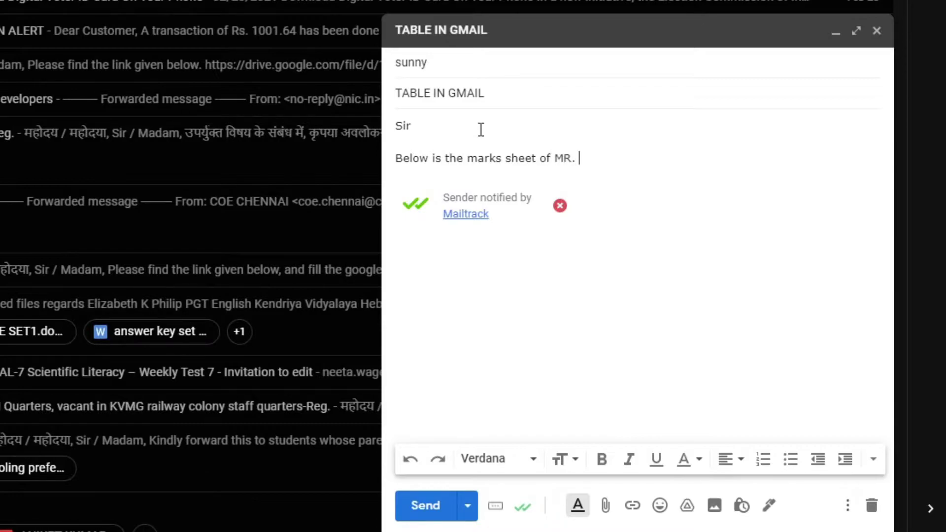
pyautogui.write('XYS')
pyautogui.press('BackSpace')
pyautogui.write('Z')
pyautogui.press('Return')
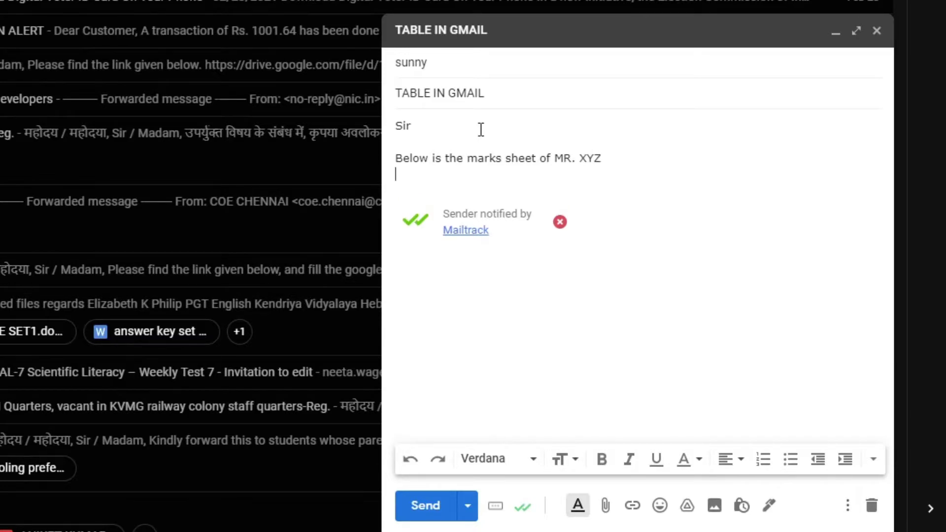
pyautogui.press('Return')
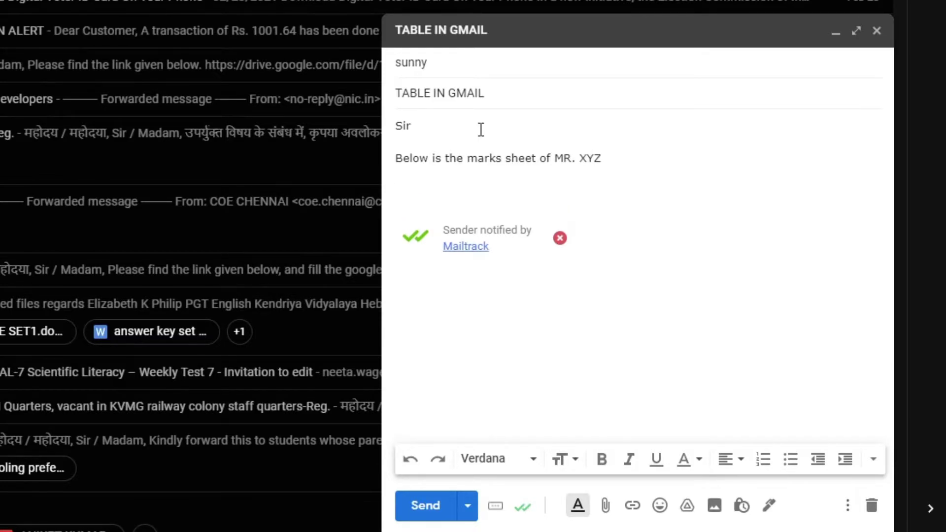
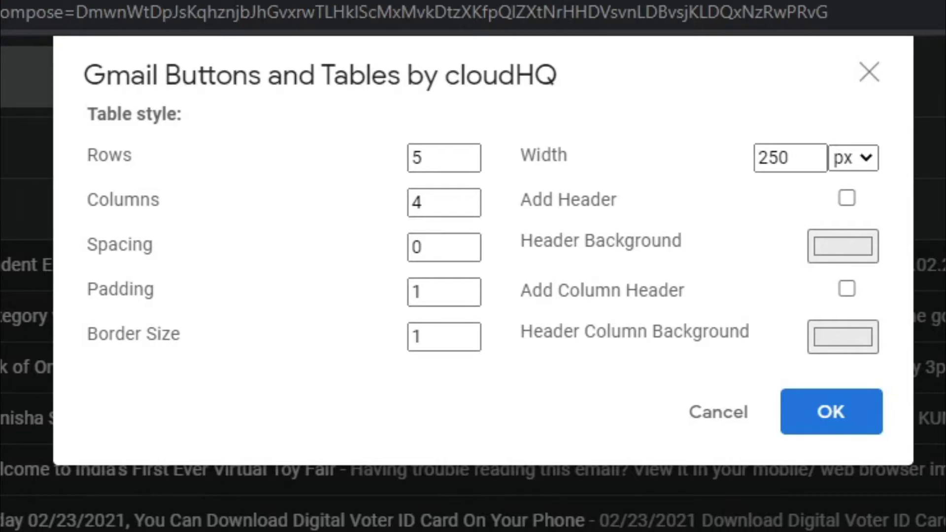
# - Set the number of rows to 4 for the new table
pyautogui.moveTo(605, 81); pyautogui.dragTo(587, 86)
pyautogui.click(473, 166)
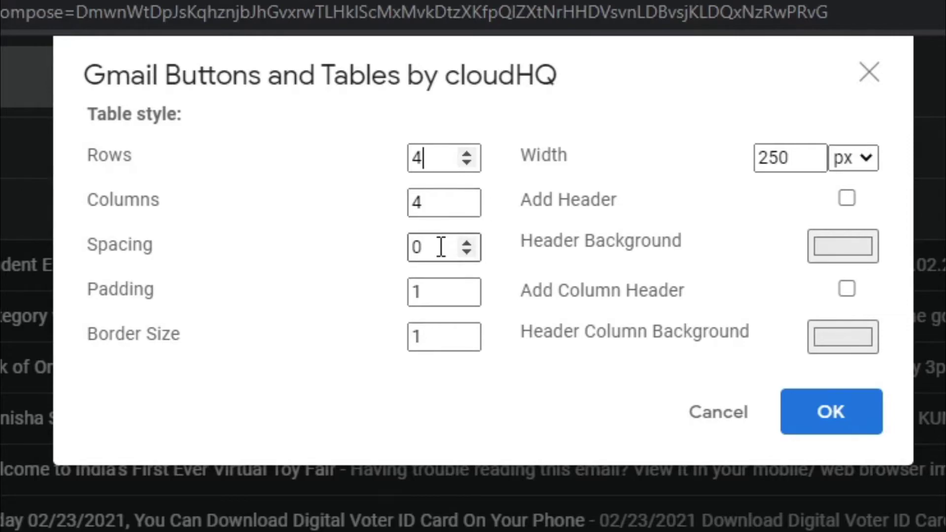
# - Try a table spacing of 1 and a different width, and return them to 0 and 250 px
pyautogui.click(468, 240)
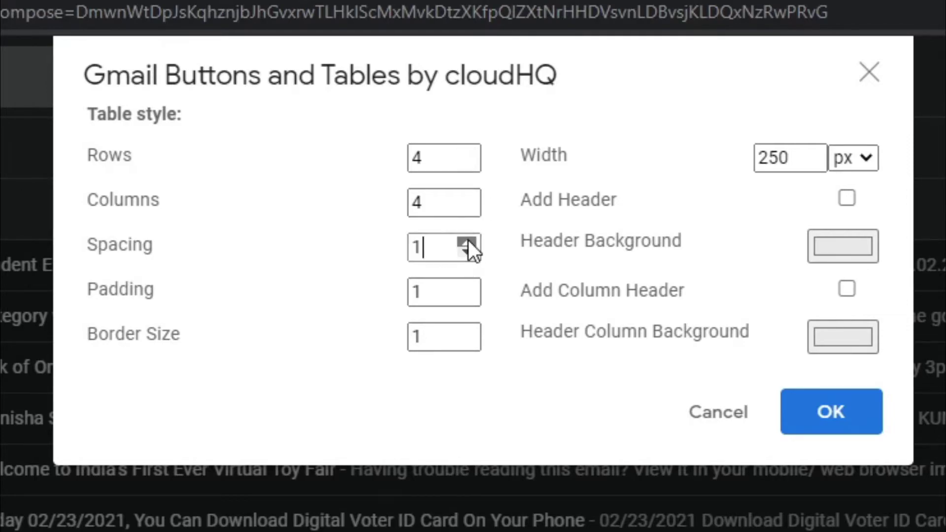
pyautogui.click(467, 256)
pyautogui.click(814, 154)
pyautogui.click(815, 153)
pyautogui.click(810, 163)
pyautogui.click(811, 163)
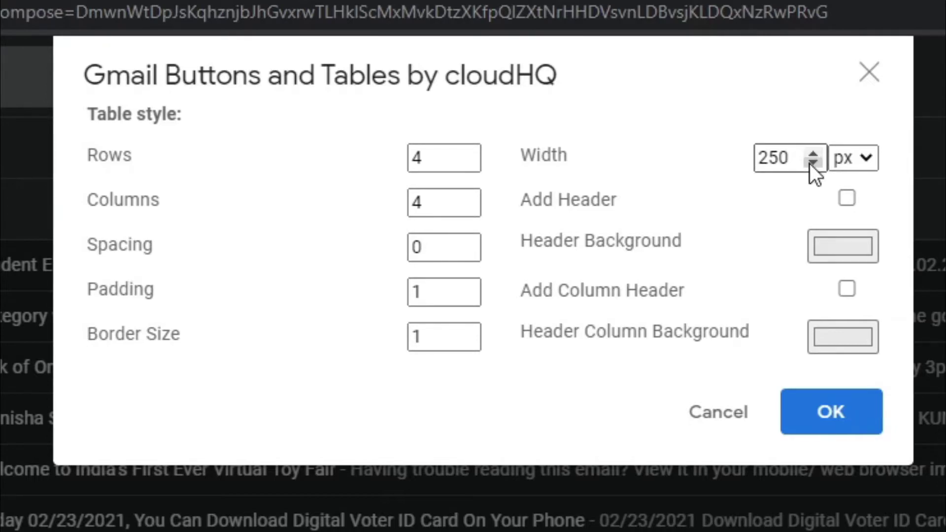
# - Add a header to the table and set its background to a near-black color, RGB 35, 27, 27
pyautogui.click(847, 198)
pyautogui.click(845, 248)
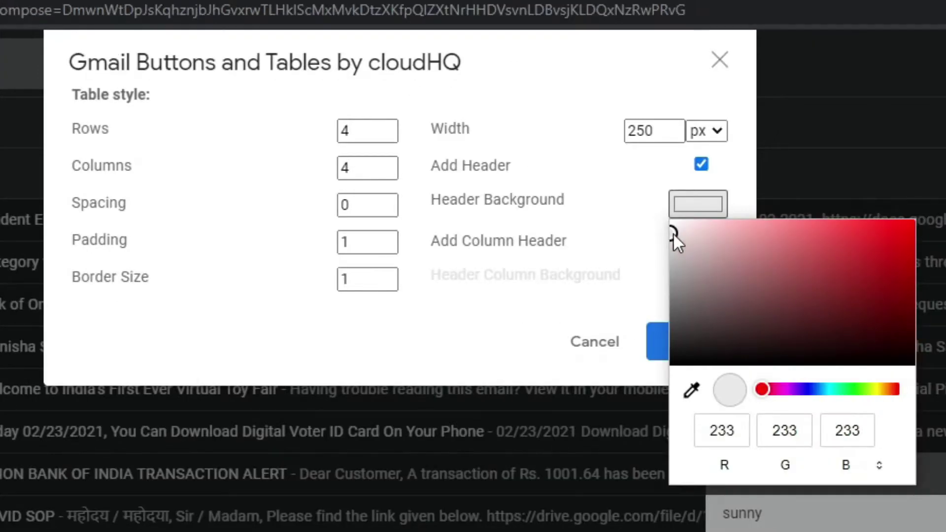
pyautogui.moveTo(812, 282); pyautogui.dragTo(815, 325)
pyautogui.moveTo(675, 271); pyautogui.dragTo(725, 344)
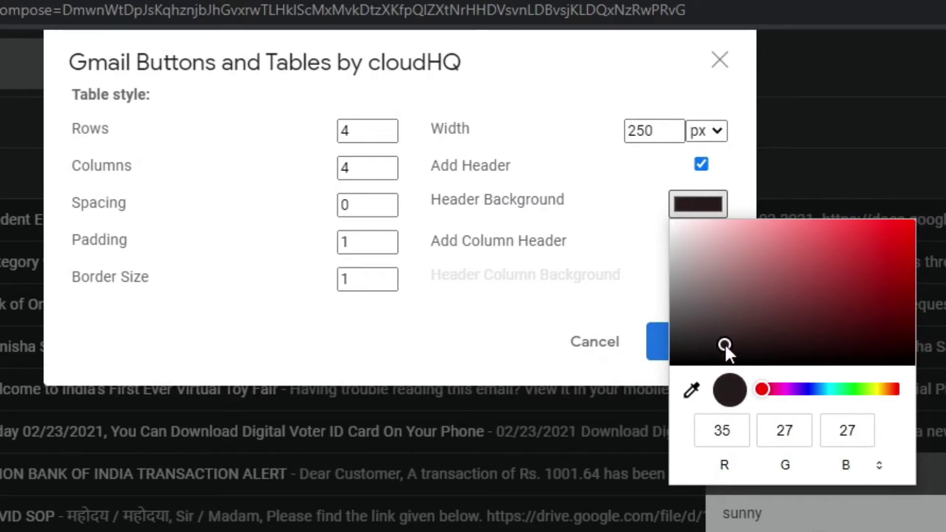
pyautogui.click(624, 179)
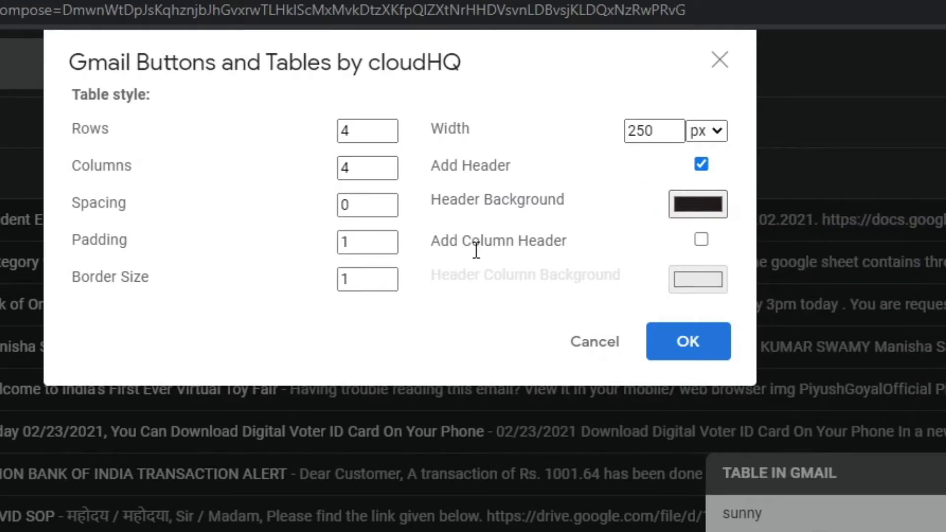
# - Add a column header with a cyan background and insert the styled table into the message
pyautogui.click(706, 241)
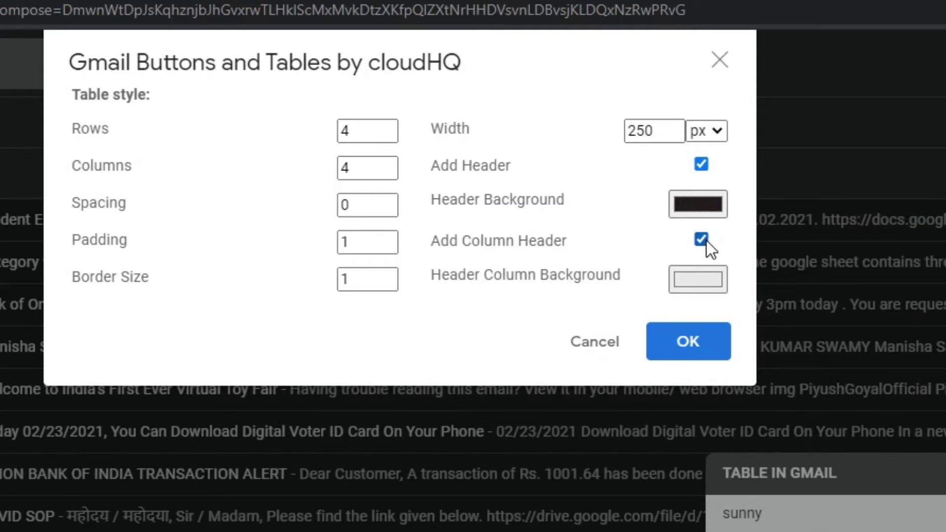
pyautogui.click(699, 286)
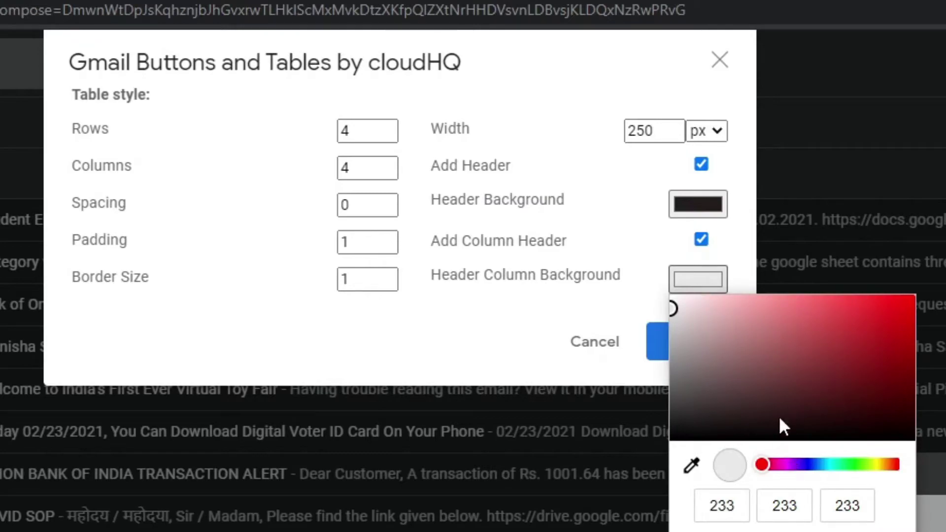
pyautogui.moveTo(761, 466); pyautogui.dragTo(828, 474)
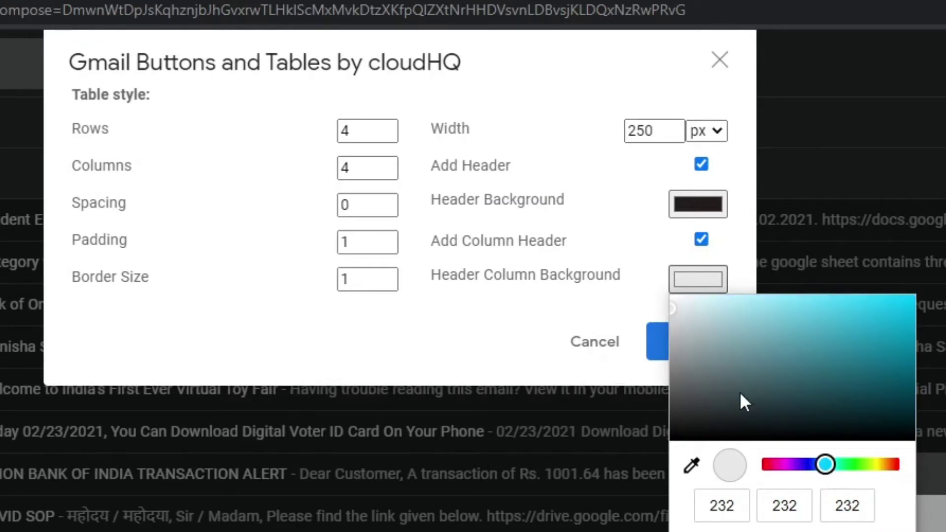
pyautogui.moveTo(879, 320); pyautogui.dragTo(909, 309)
pyautogui.click(583, 313)
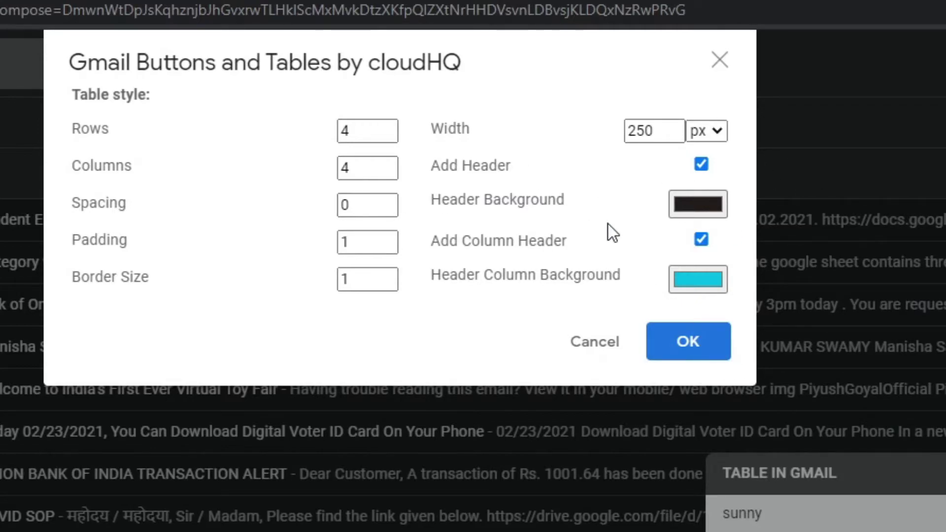
pyautogui.click(698, 355)
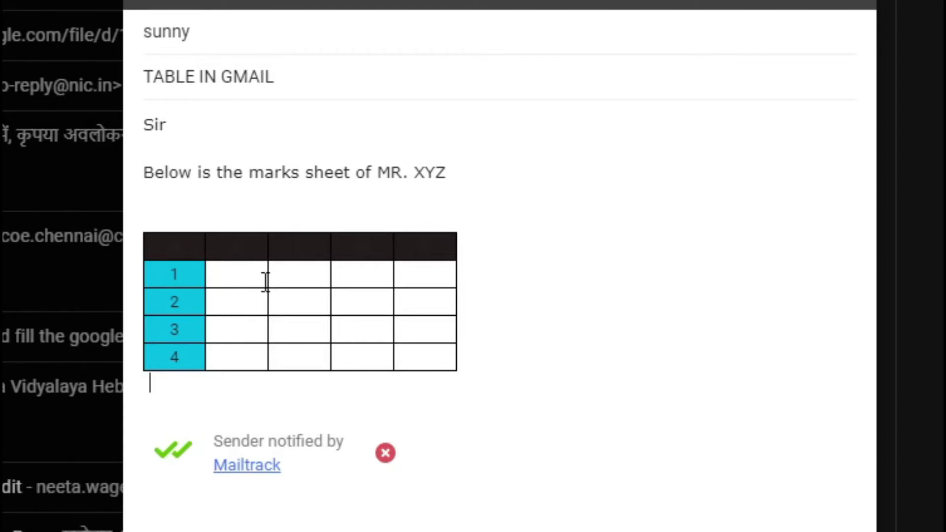
# - Edit the inserted table to give the header a white background and the header column a light gray one
pyautogui.click(188, 305)
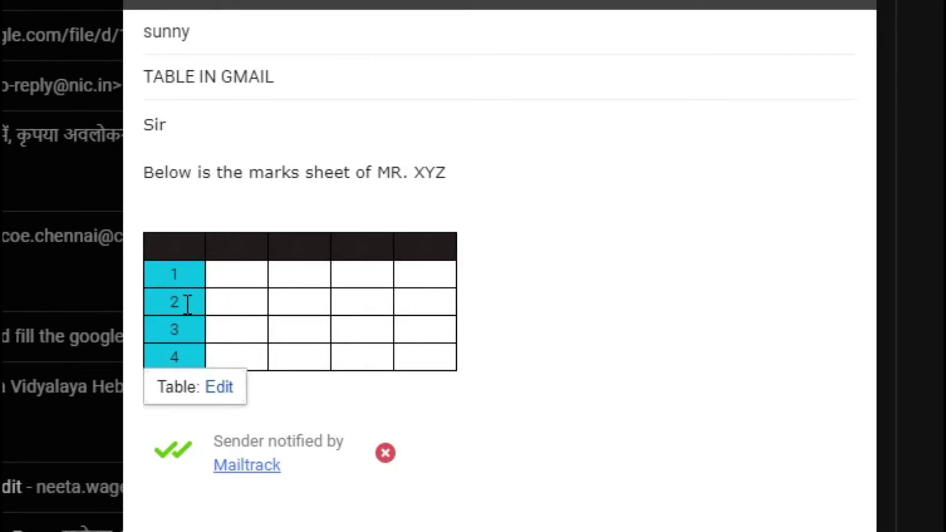
pyautogui.click(219, 388)
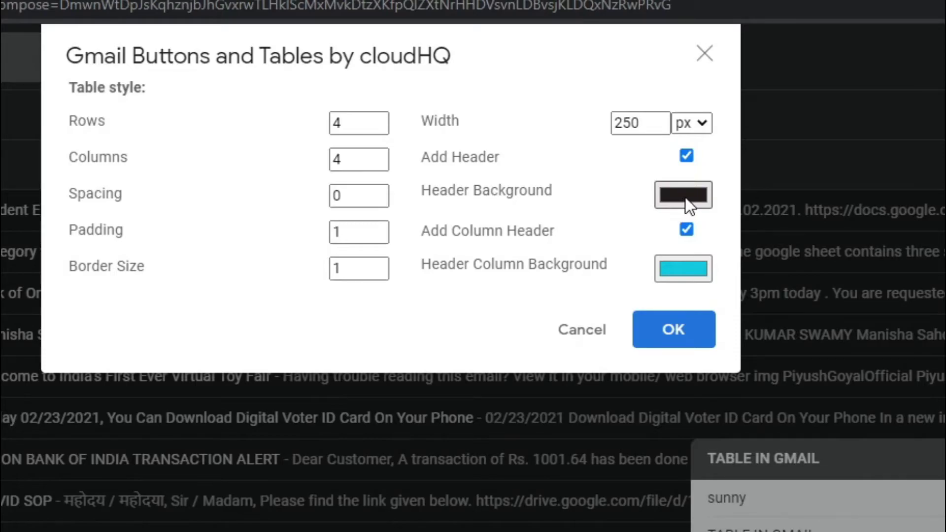
pyautogui.click(685, 197)
pyautogui.moveTo(710, 334); pyautogui.dragTo(643, 196)
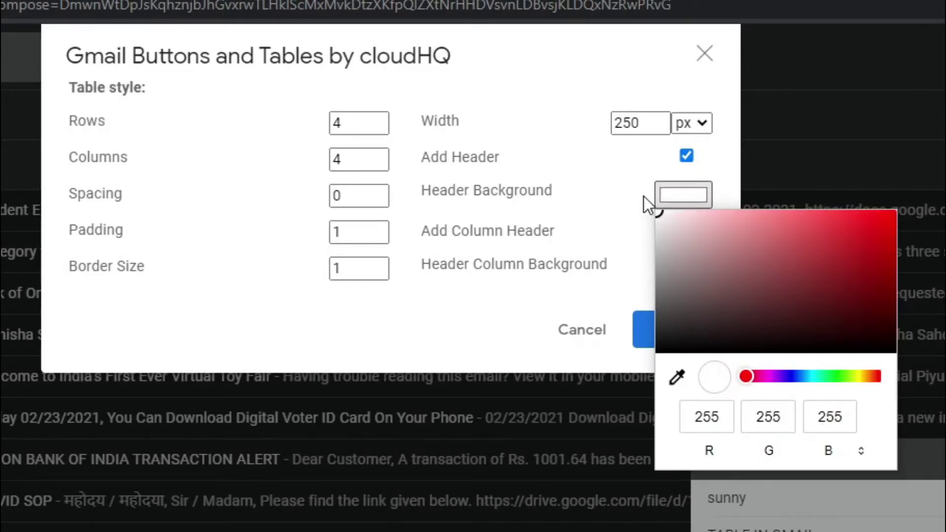
pyautogui.click(585, 169)
pyautogui.click(690, 266)
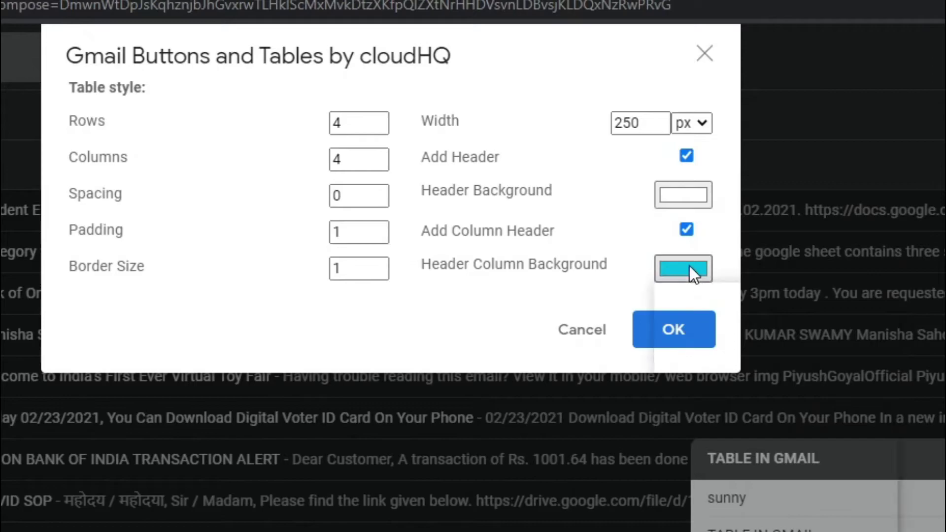
pyautogui.moveTo(889, 296); pyautogui.dragTo(611, 300)
pyautogui.click(617, 202)
pyautogui.click(674, 330)
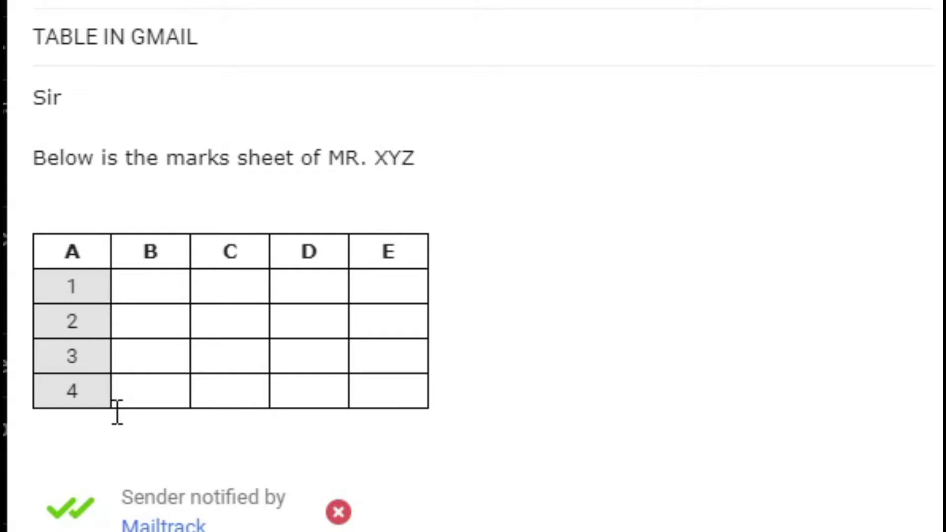
# - Remove both the header and the column header from the inserted table
pyautogui.click(91, 384)
pyautogui.click(117, 426)
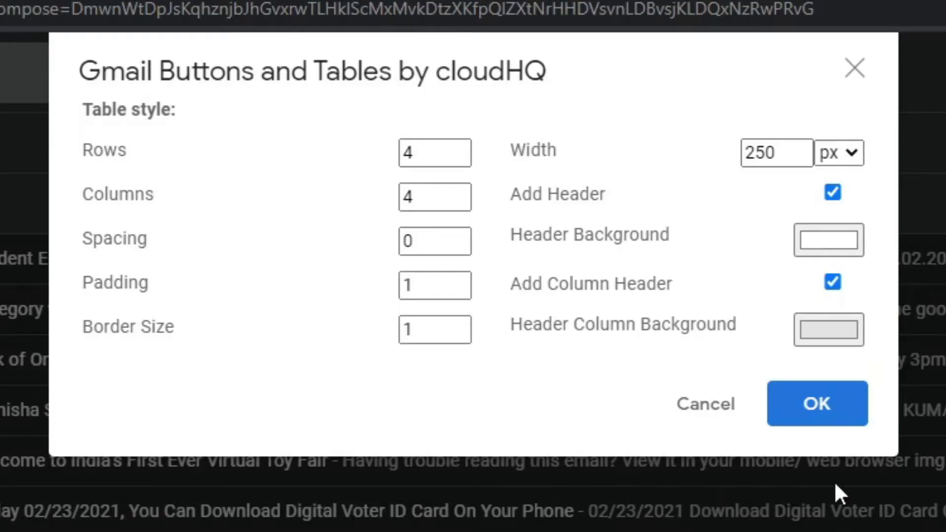
pyautogui.click(836, 193)
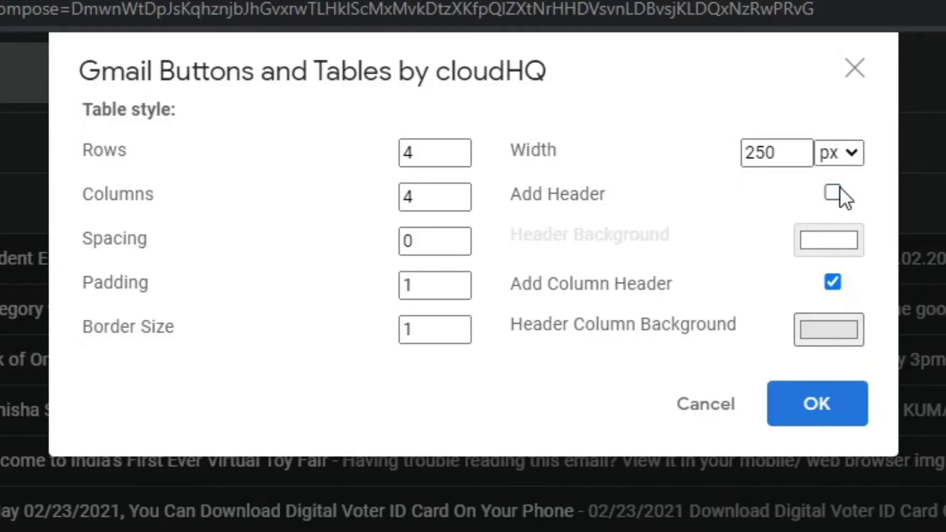
pyautogui.click(826, 285)
pyautogui.click(826, 399)
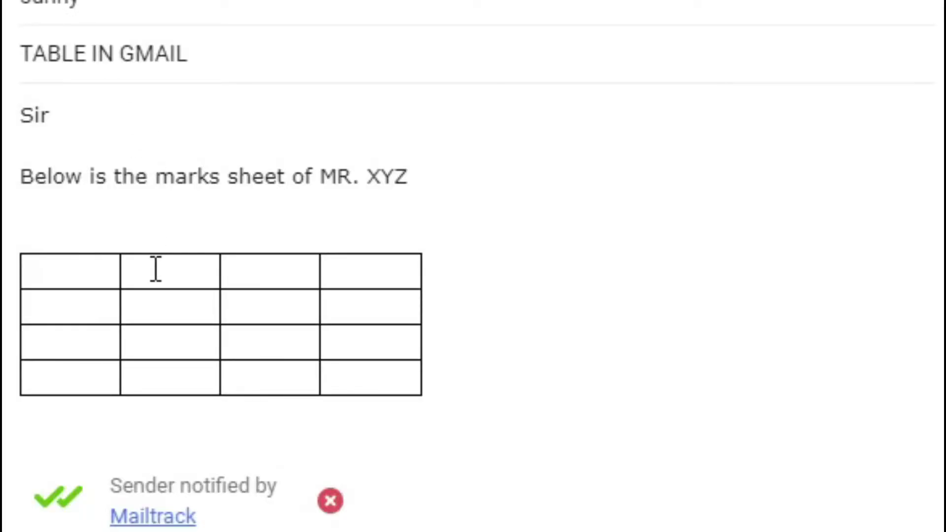
# - Delete the entire empty table from the message body
pyautogui.click(87, 279)
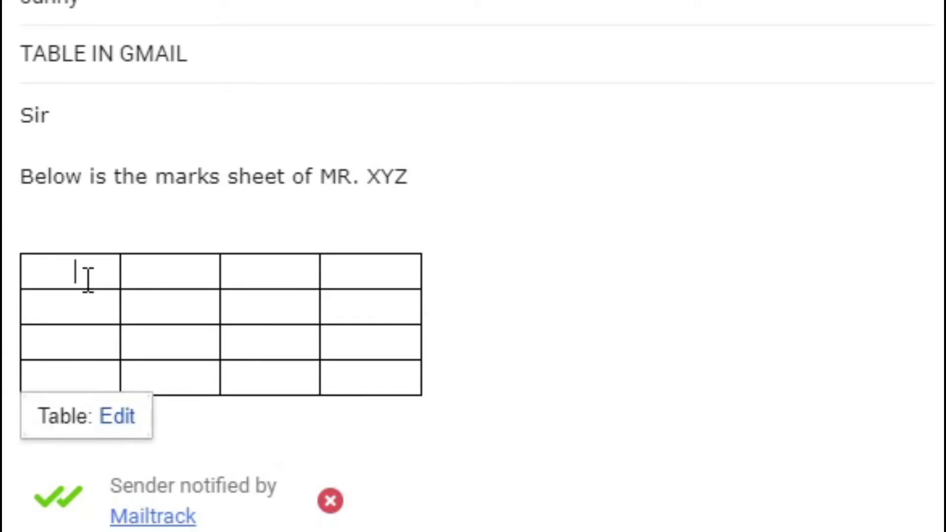
pyautogui.moveTo(380, 389); pyautogui.dragTo(34, 271)
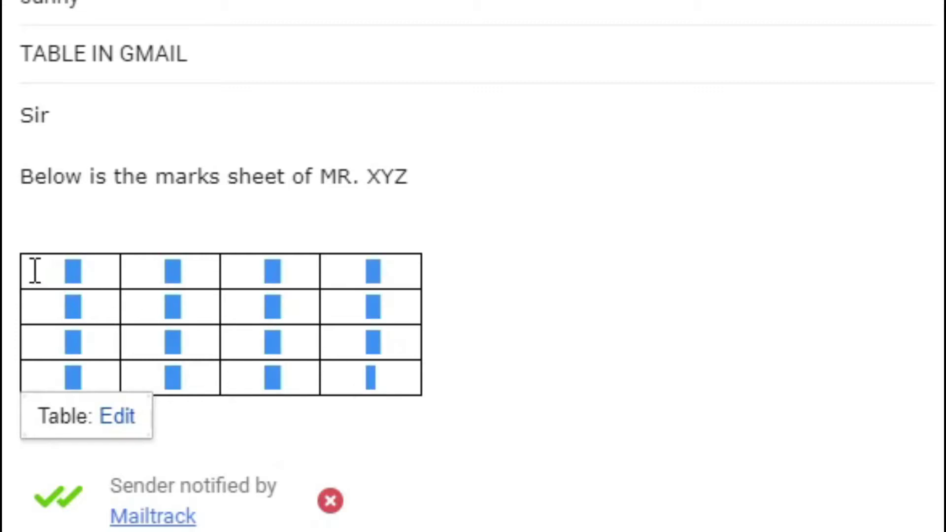
pyautogui.press('Delete')
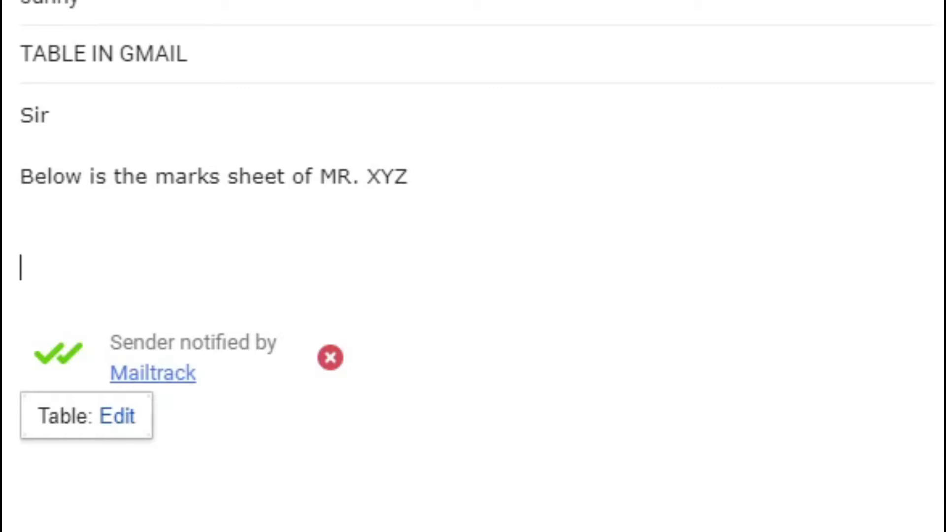
# - Insert a new plain table with 4 rows and 4 columns, and remove the extra blank line above it
pyautogui.click(449, 424)
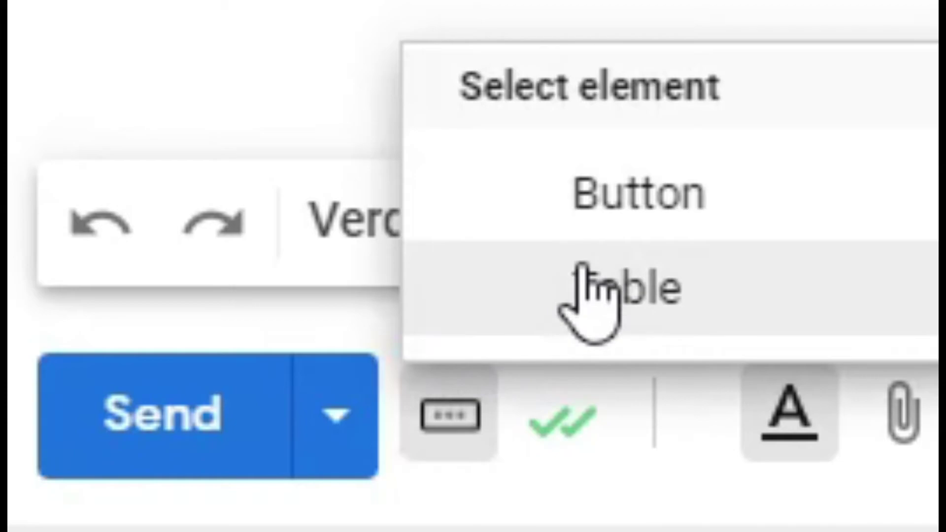
pyautogui.click(582, 266)
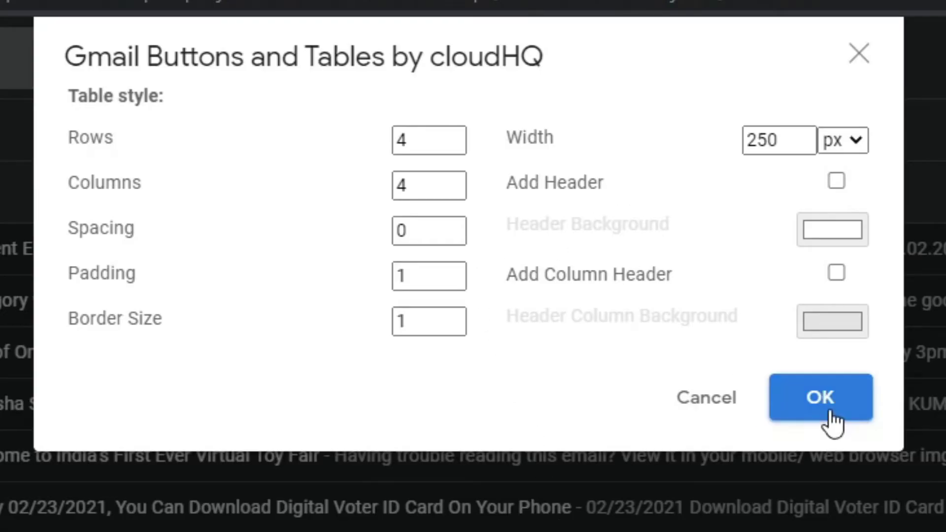
pyautogui.click(832, 422)
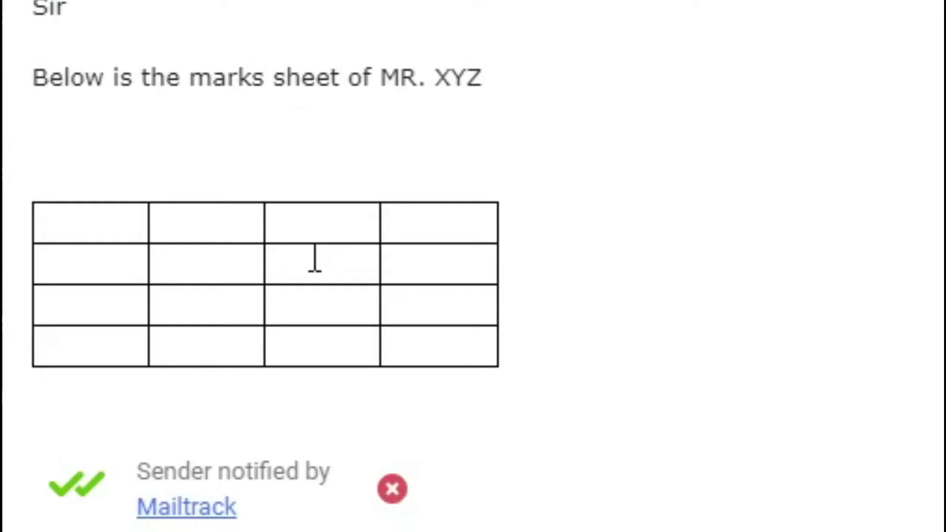
pyautogui.click(72, 227)
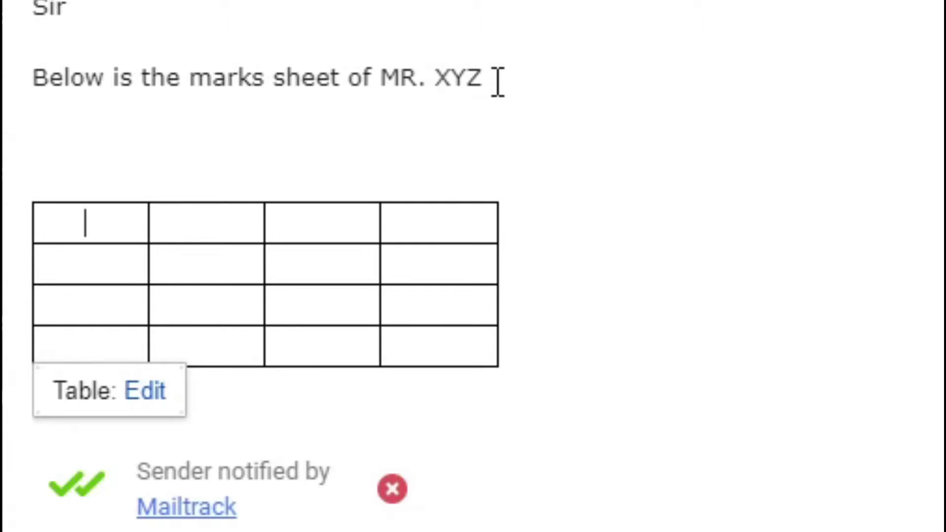
pyautogui.click(244, 150)
pyautogui.press('Delete')
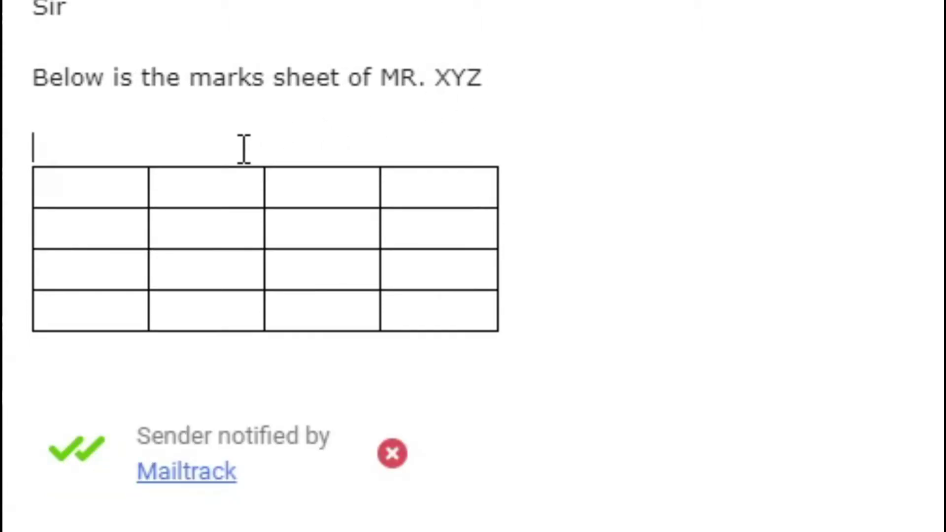
# - Enter ENGLISH and MATHS in the first two cells of the table's first column
pyautogui.click(103, 196)
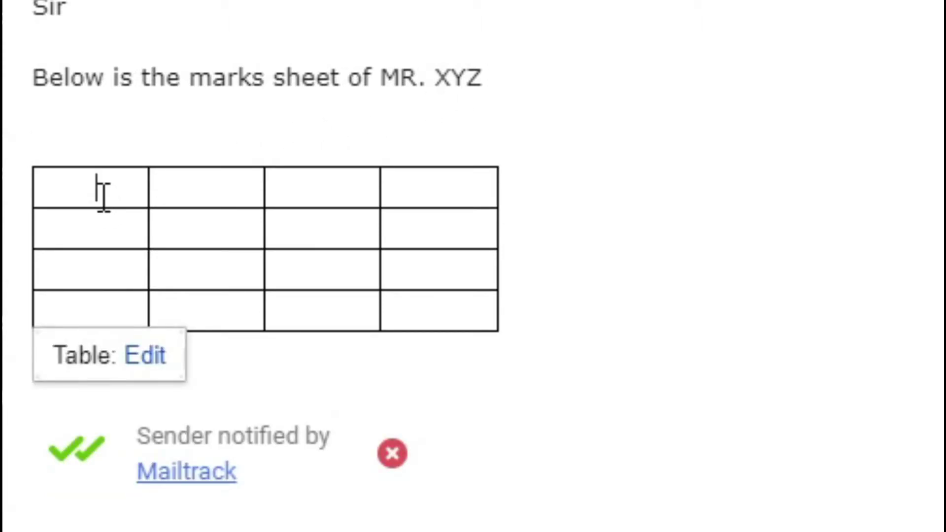
pyautogui.write('ENGLISH')
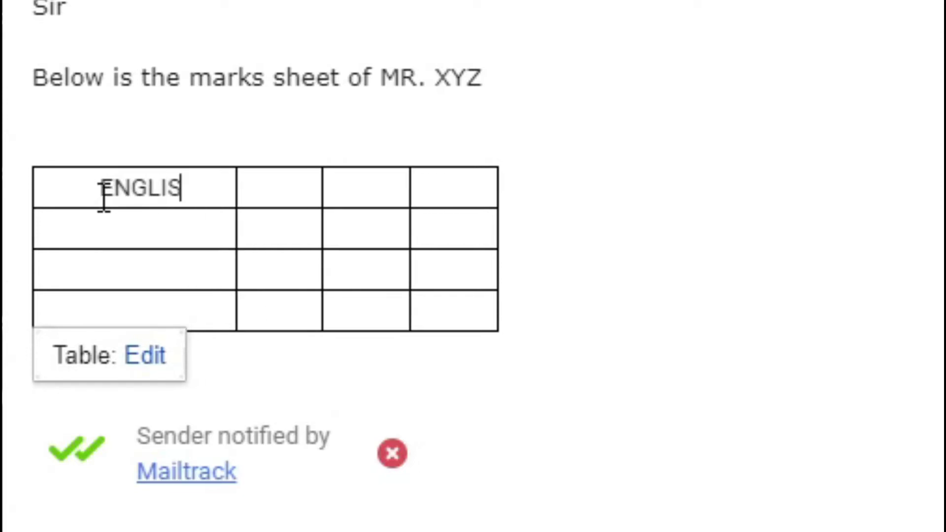
pyautogui.click(118, 230)
pyautogui.write('MATHS')
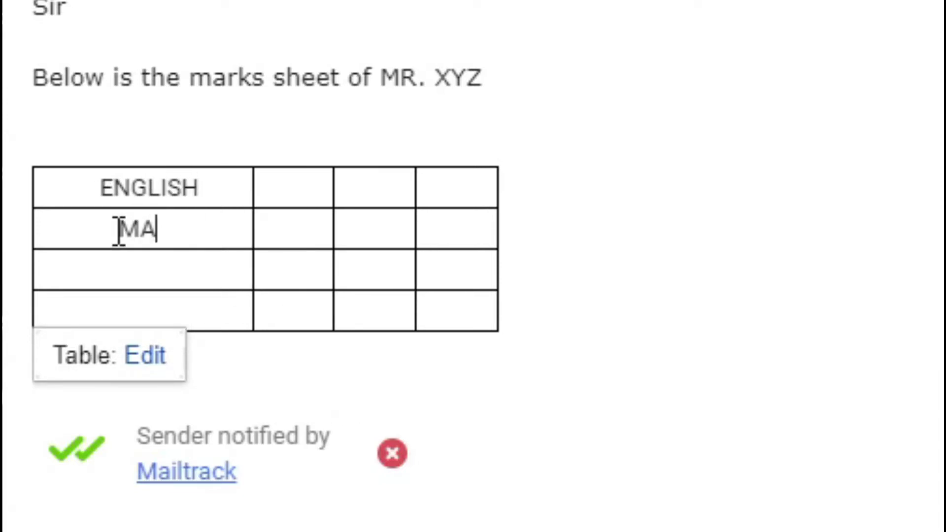
# - Enter SCIENCE and SST in the third and fourth cells of the table's first column
pyautogui.click(118, 271)
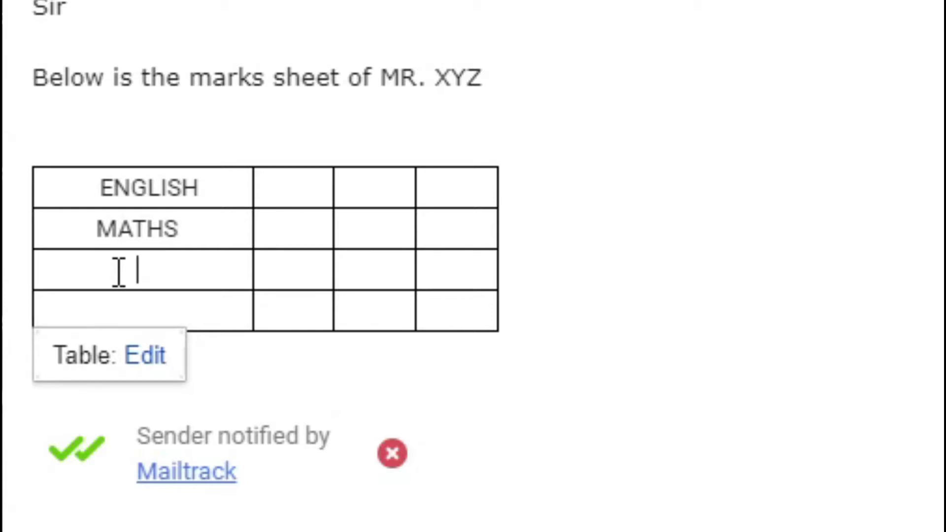
pyautogui.write('SCH')
pyautogui.press('BackSpace')
pyautogui.write('INCE')
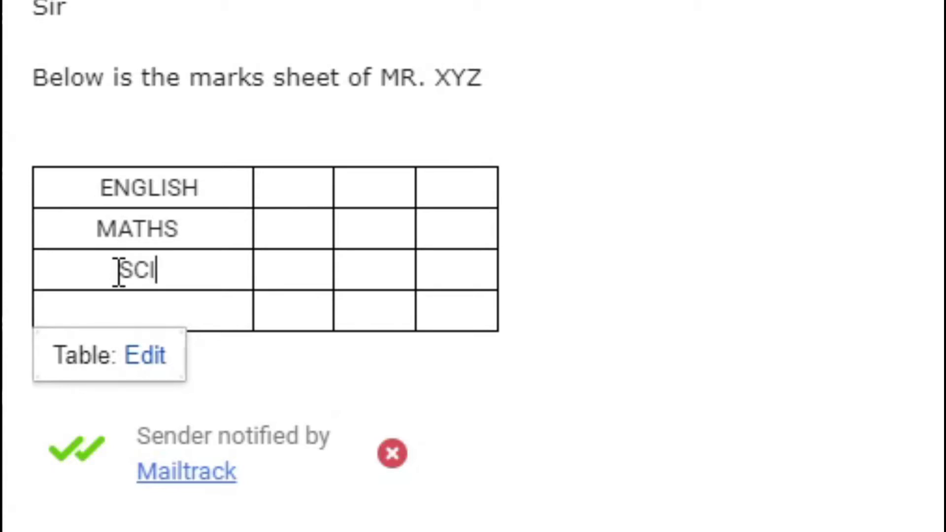
pyautogui.press('BackSpace')
pyautogui.press('BackSpace')
pyautogui.press('BackSpace')
pyautogui.write('ENCE')
pyautogui.click(128, 316)
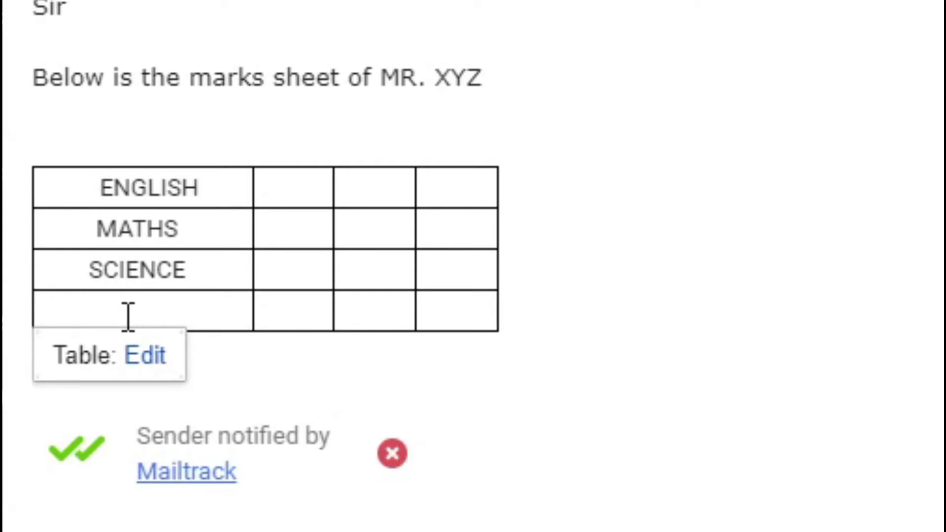
pyautogui.write('SST')
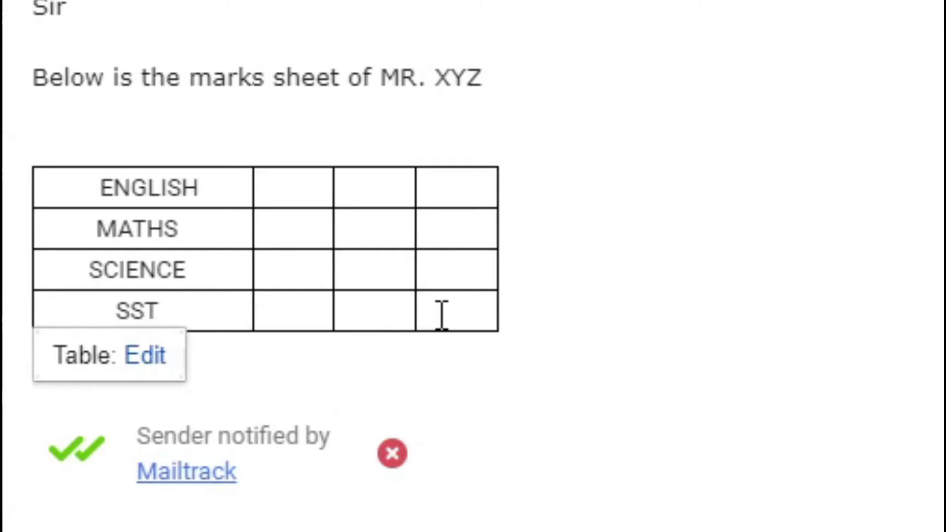
# - Set the table's number of rows to 5 and enter HINDI in the first cell of the added row
pyautogui.click(150, 355)
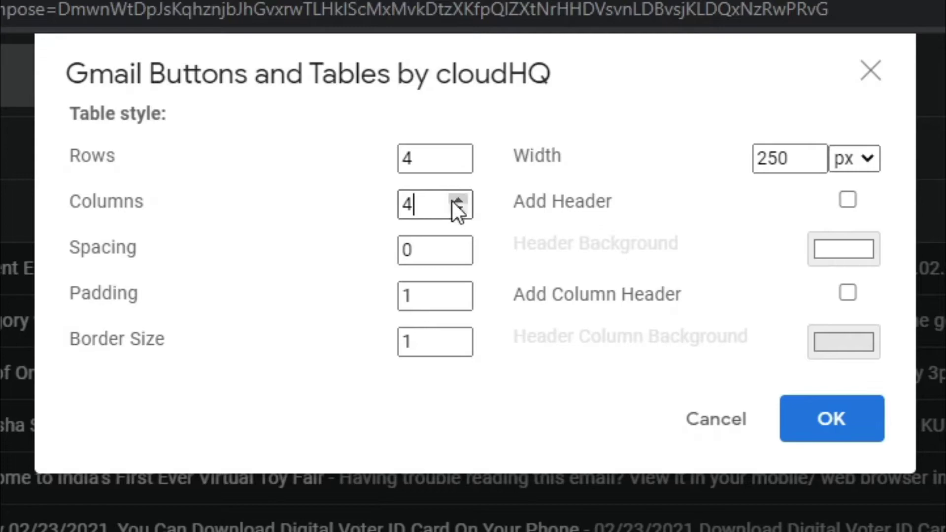
pyautogui.click(434, 160)
pyautogui.click(458, 155)
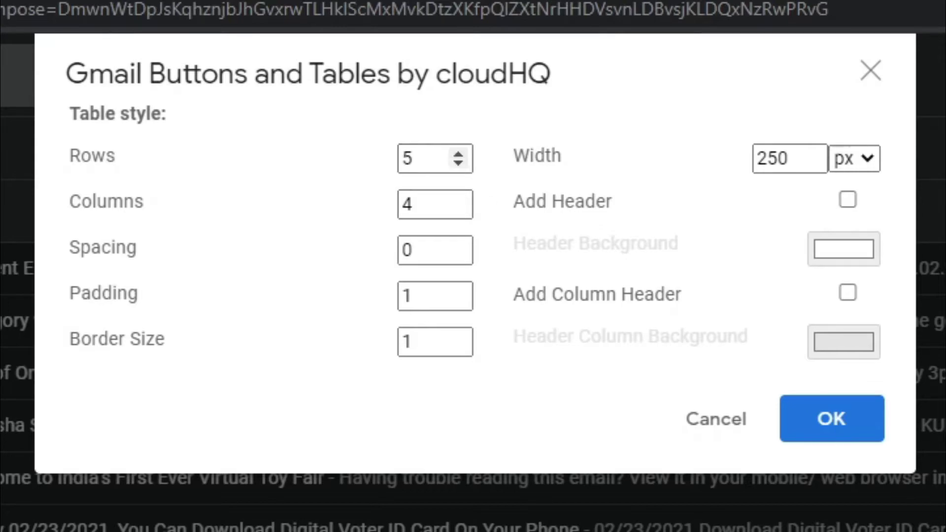
pyautogui.click(837, 436)
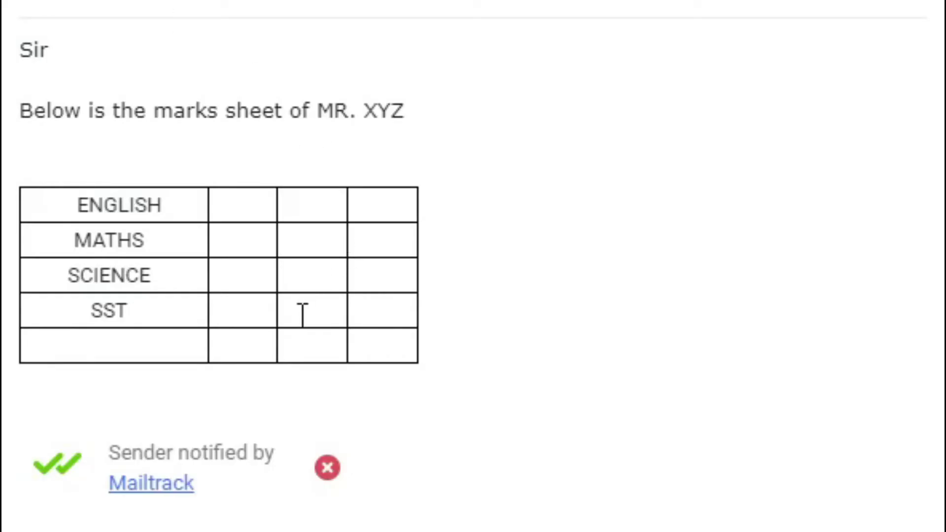
pyautogui.click(153, 348)
pyautogui.write('HINDI')
pyautogui.click(234, 210)
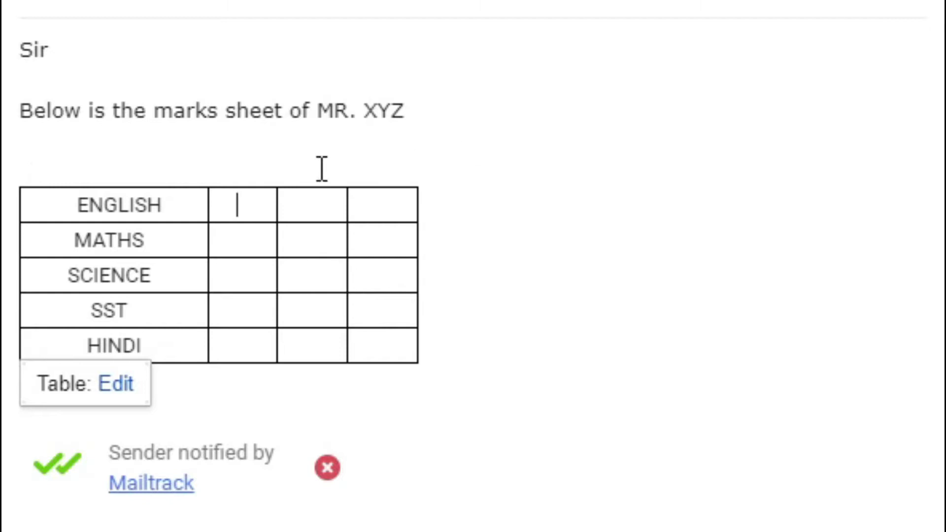
pyautogui.rightClick(240, 217)
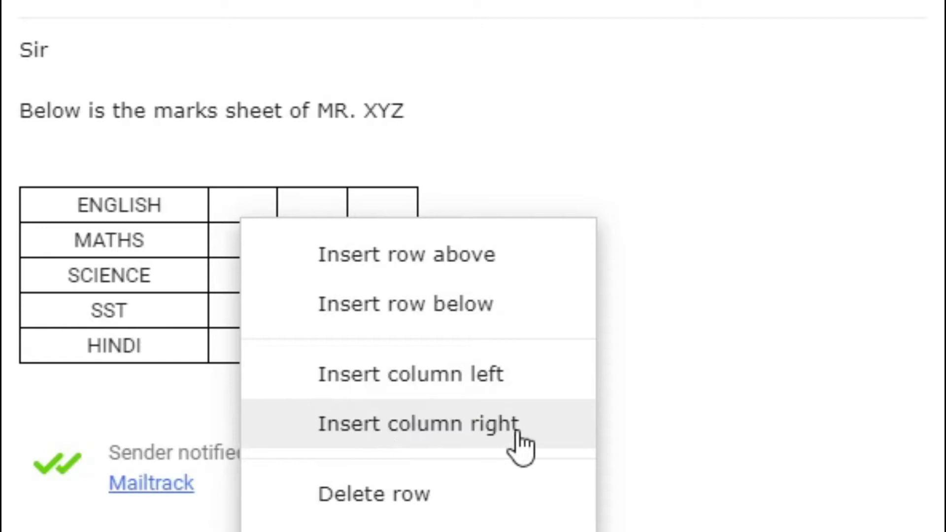
pyautogui.click(379, 282)
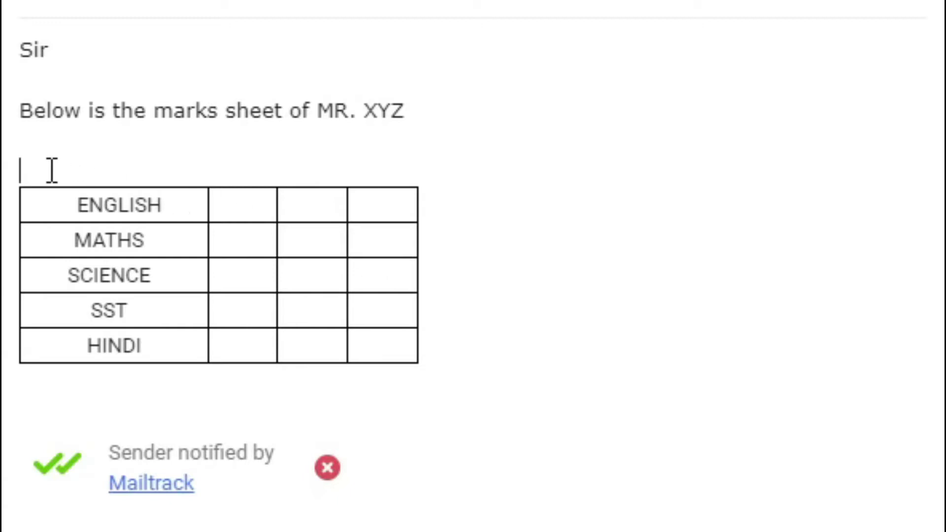
pyautogui.click(243, 213)
pyautogui.rightClick(243, 213)
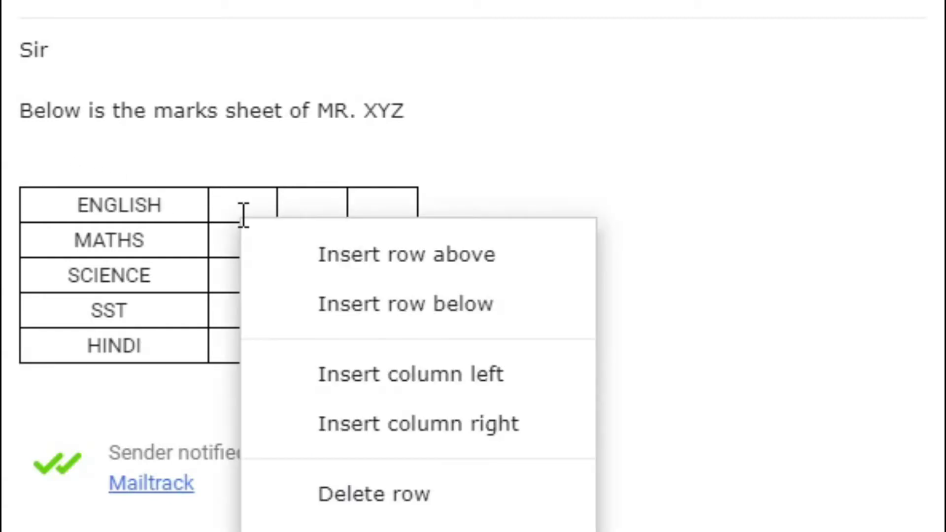
# - Set the table's number of rows to 6 and cut the subject names ENGLISH through HINDI out of its first column
pyautogui.click(228, 205)
pyautogui.click(104, 387)
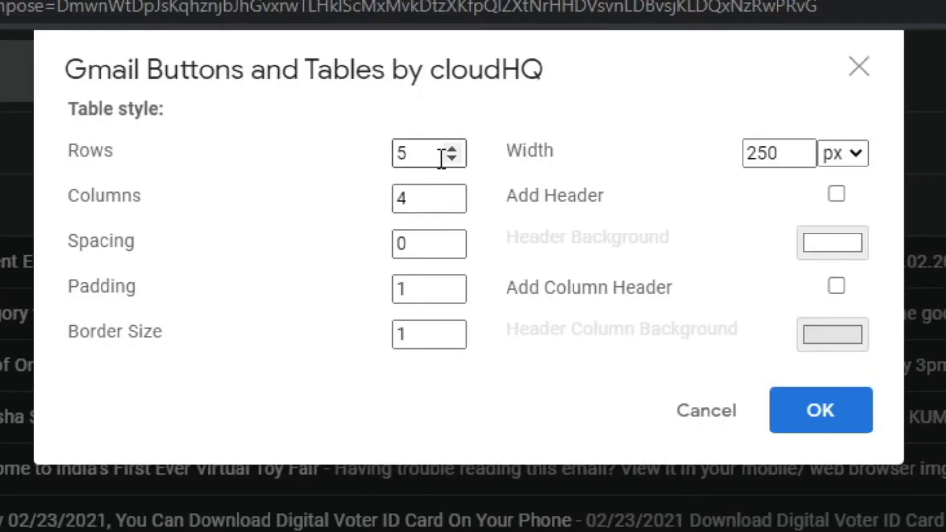
pyautogui.click(451, 149)
pyautogui.click(812, 420)
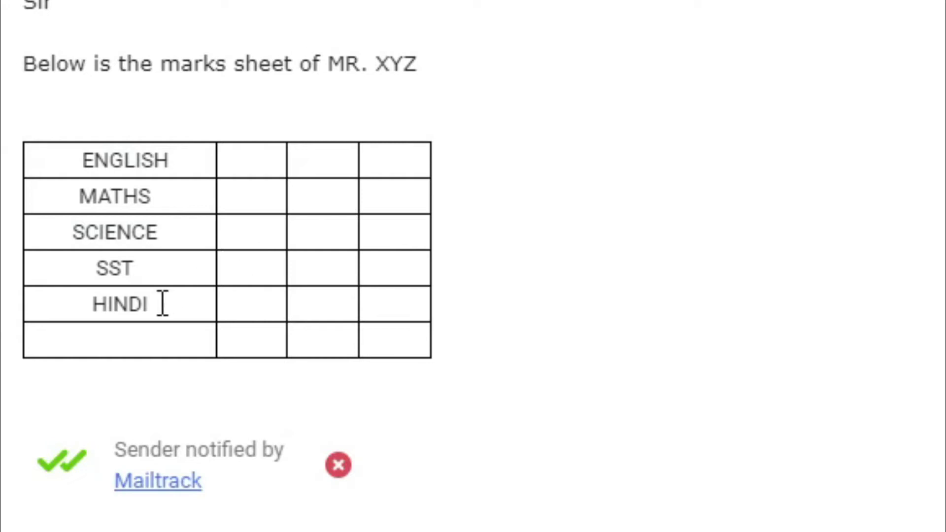
pyautogui.moveTo(163, 302); pyautogui.dragTo(61, 172)
pyautogui.hotkey('ctrl', 'z')
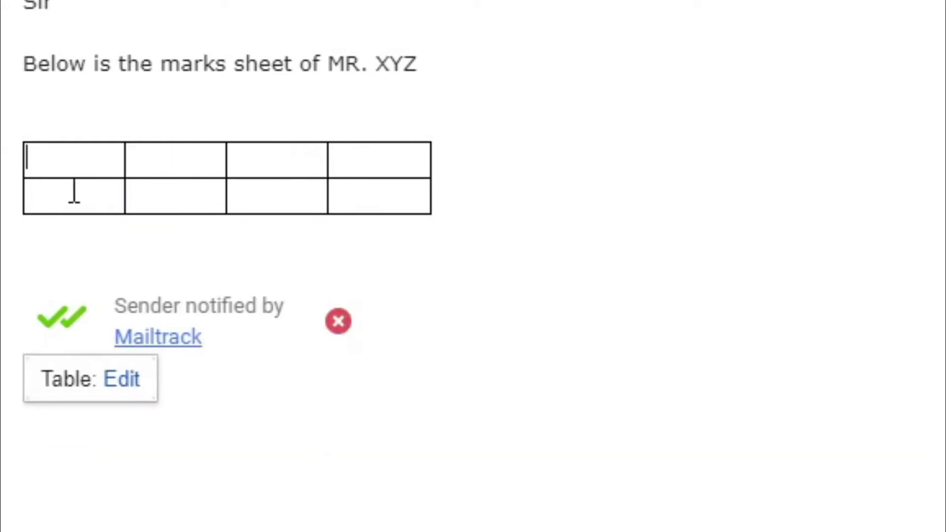
# - Try pasting the cut subject names into the first cell of the table's second row, and undo the paste
pyautogui.hotkey('ctrl', 'v')
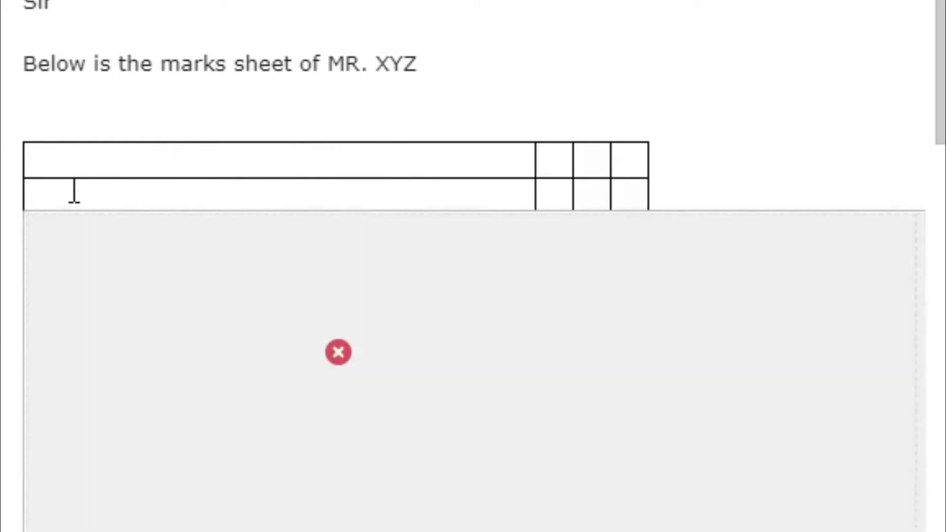
pyautogui.click(344, 362)
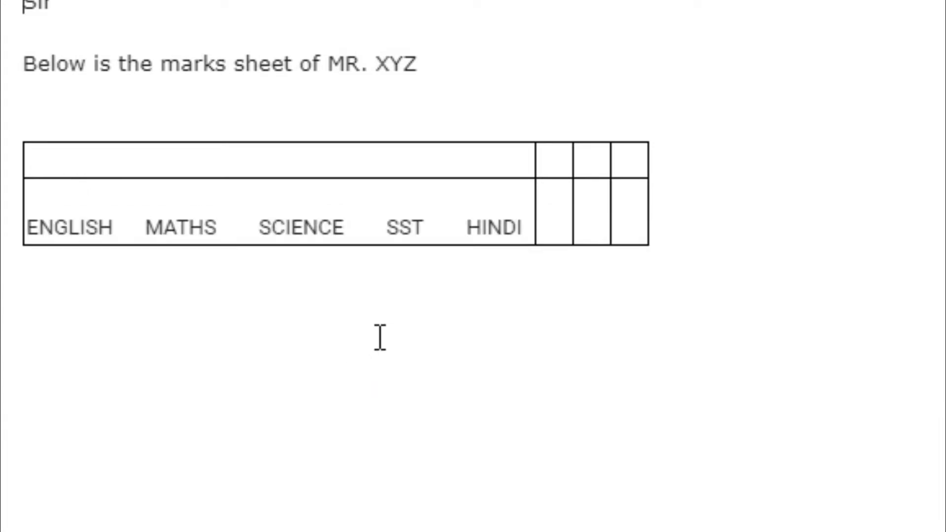
pyautogui.hotkey('ctrl', 'z')
pyautogui.hotkey('ctrl', 'z')
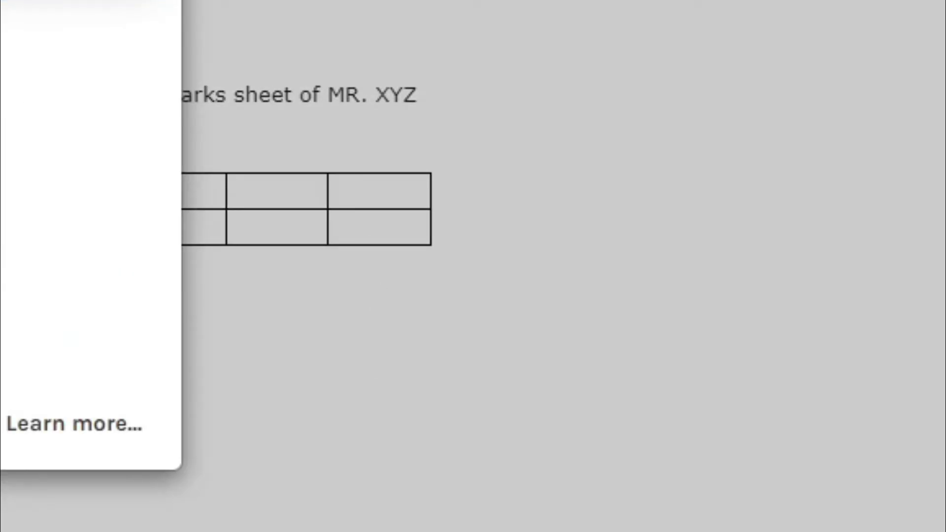
pyautogui.click(189, 120)
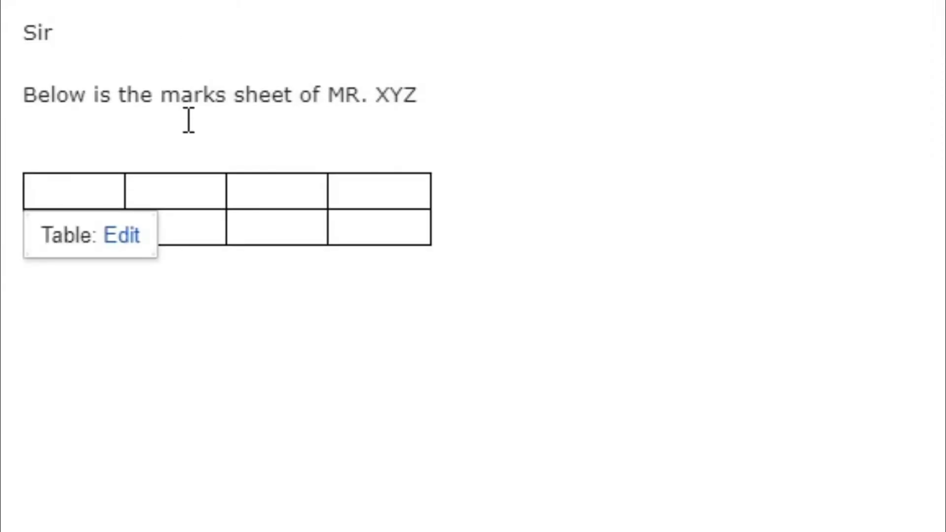
# - Set the empty table's size to 6 rows and 3 columns
pyautogui.click(173, 226)
pyautogui.click(121, 266)
pyautogui.click(450, 154)
pyautogui.click(450, 155)
pyautogui.click(450, 155)
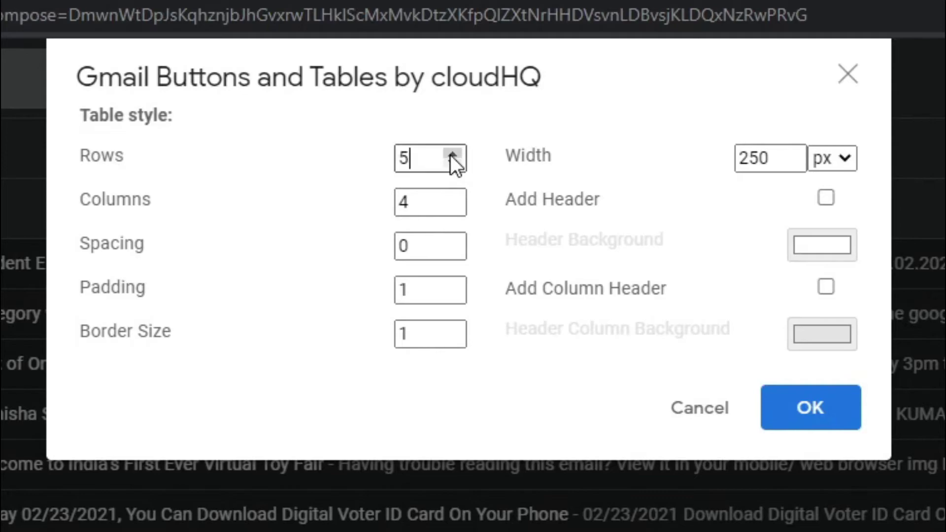
pyautogui.click(451, 155)
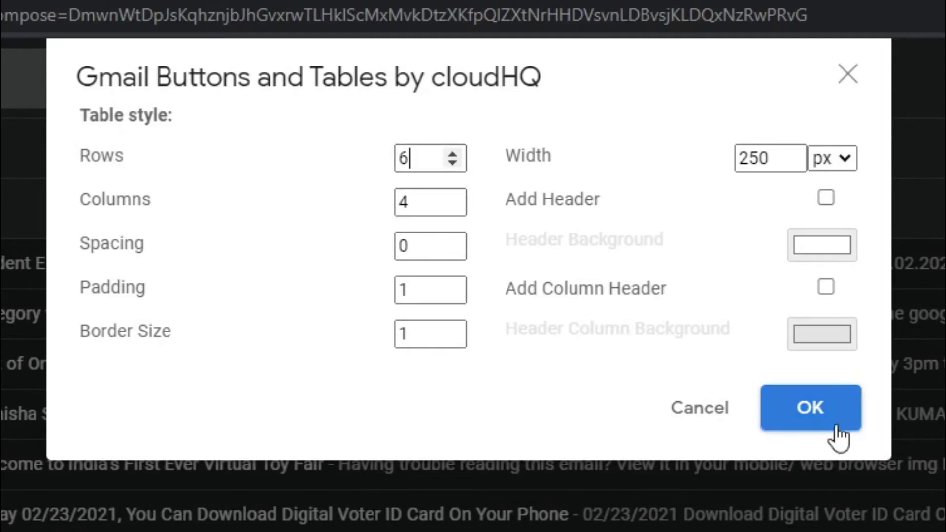
pyautogui.click(451, 207)
pyautogui.click(832, 418)
# - Enter the headings SUBJECT, MAX MARKS and MARKS SCORED across the table's first row
pyautogui.click(116, 197)
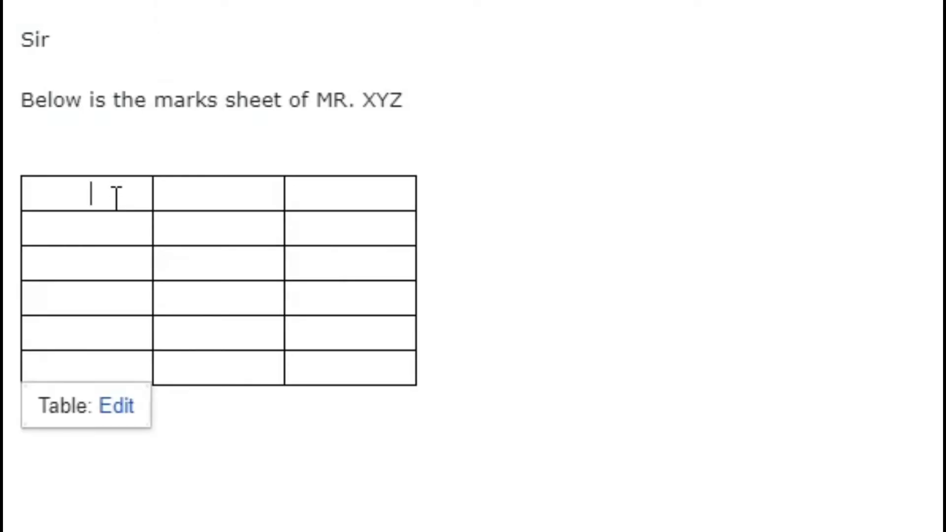
pyautogui.write('SU')
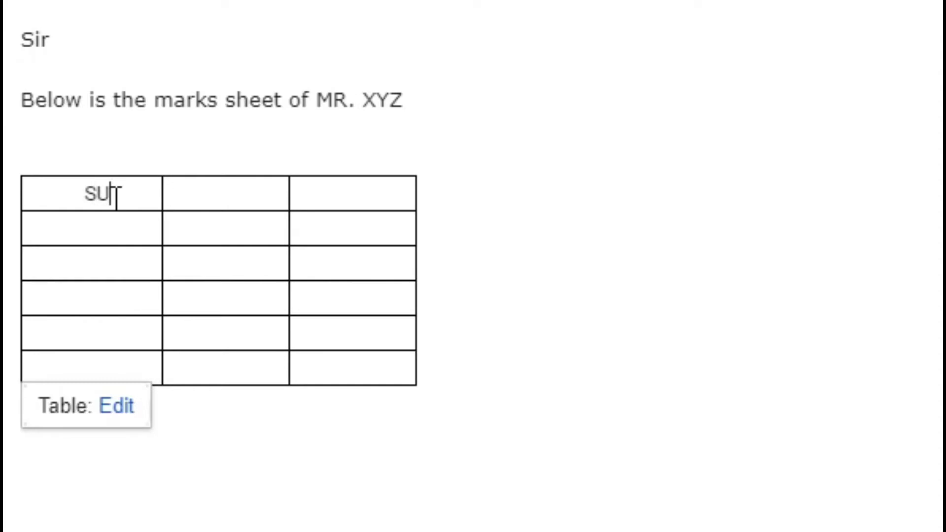
pyautogui.write('BJECT')
pyautogui.click(279, 204)
pyautogui.write('MAX ')
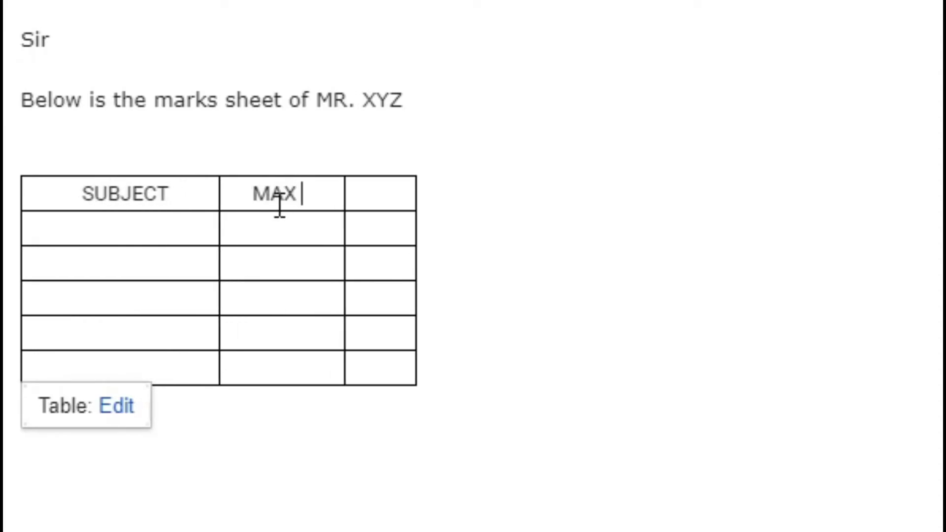
pyautogui.write('MARKS')
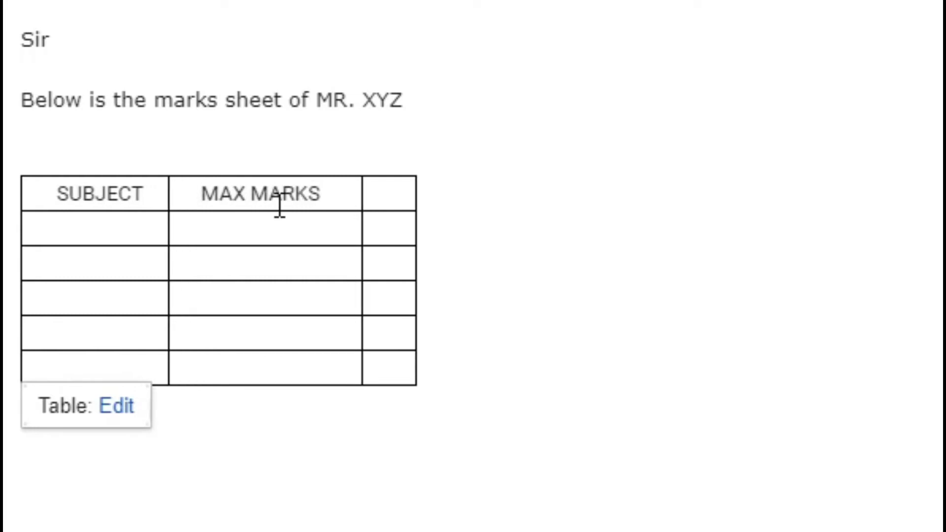
pyautogui.click(388, 207)
pyautogui.write('MARK')
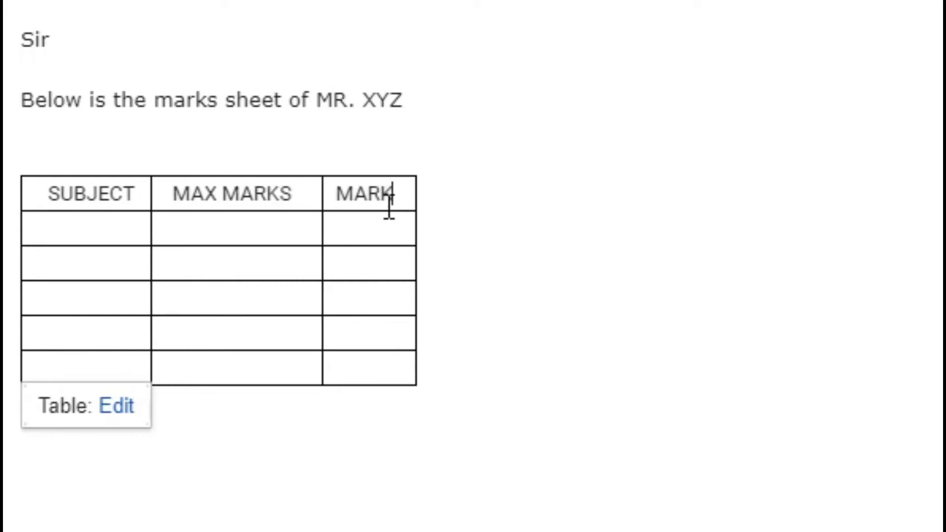
pyautogui.write('S SCORED')
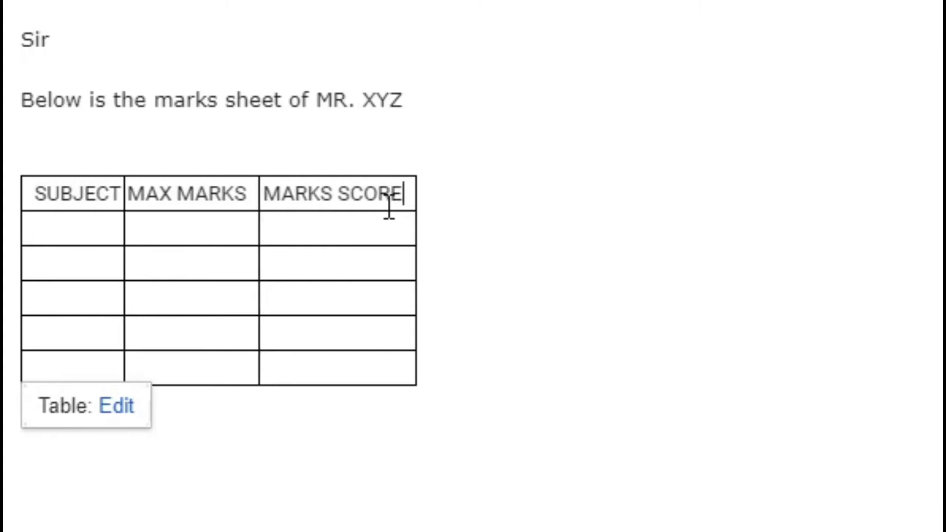
# - Enter ENGLISH in the first cell below the SUBJECT heading, without an extra line in the cell
pyautogui.click(107, 262)
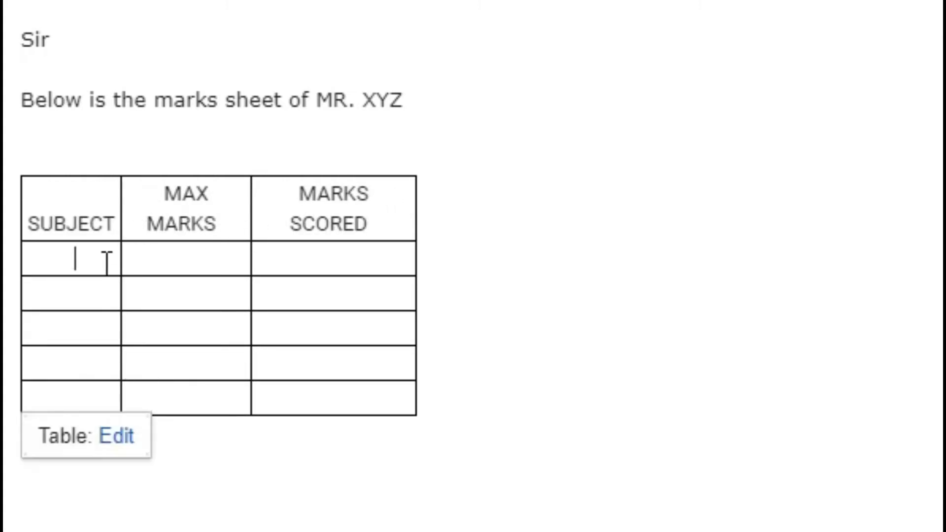
pyautogui.write('EBGK')
pyautogui.press('BackSpace')
pyautogui.press('BackSpace')
pyautogui.press('BackSpace')
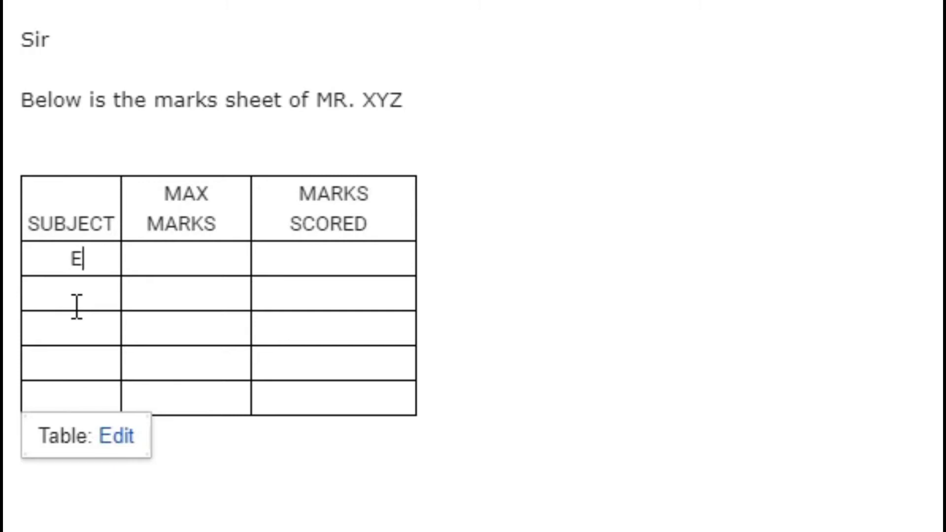
pyautogui.write('NGLISH')
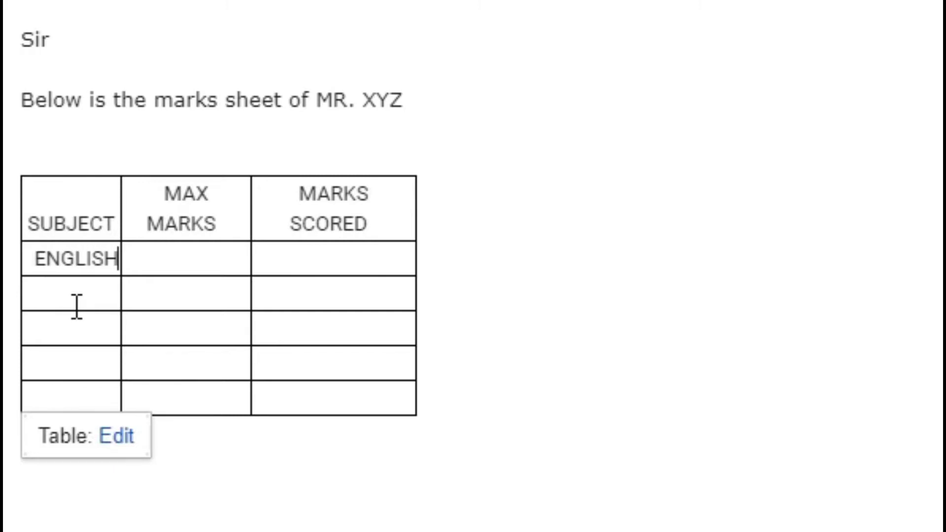
pyautogui.press('Return')
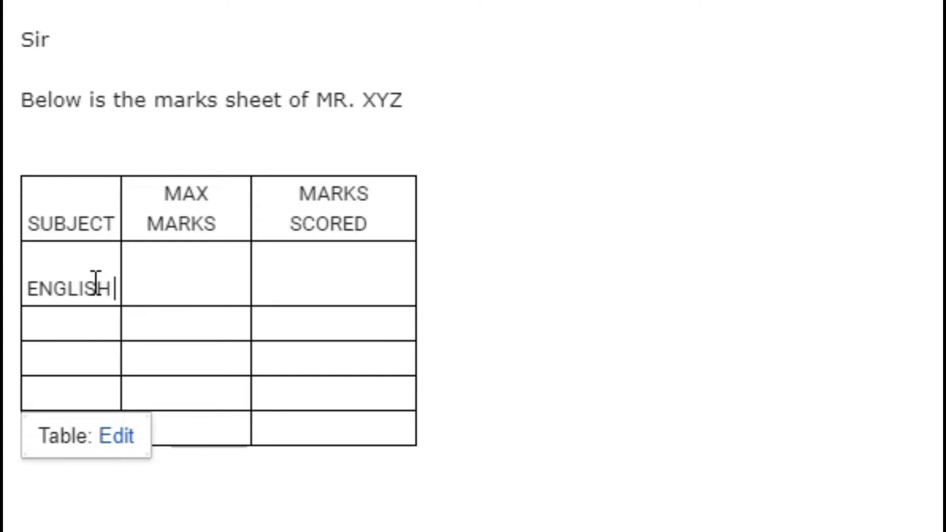
pyautogui.press('BackSpace')
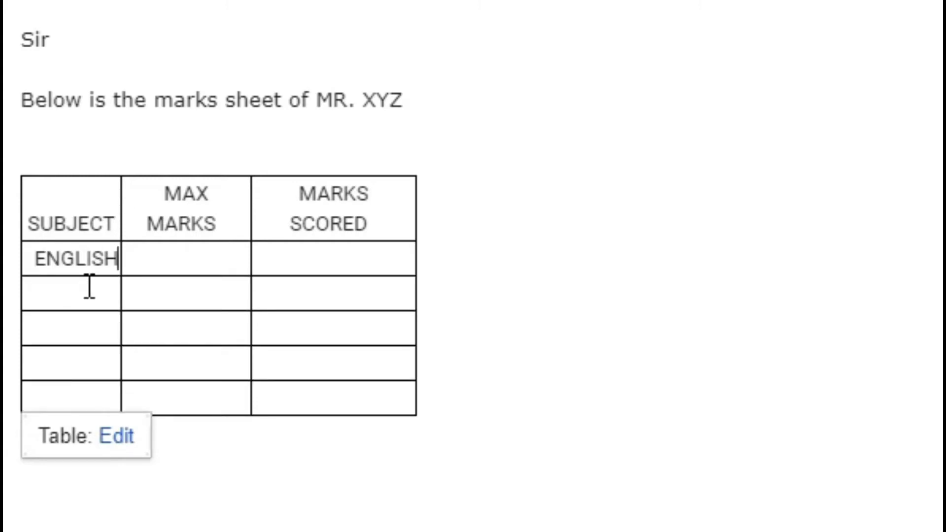
# - Set the table's width to 260 px
pyautogui.click(114, 441)
pyautogui.click(112, 369)
pyautogui.click(115, 442)
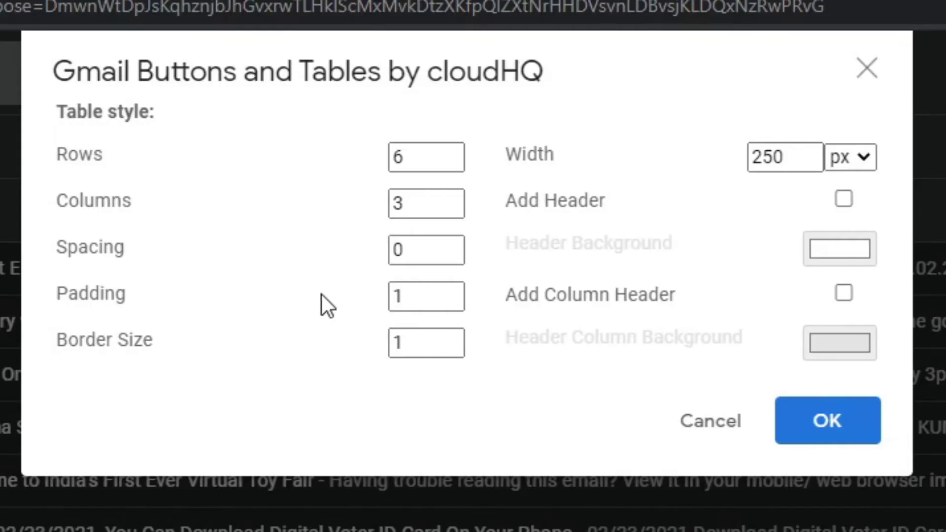
pyautogui.click(809, 155)
pyautogui.click(809, 155)
pyautogui.click(809, 156)
pyautogui.click(809, 155)
pyautogui.click(809, 155)
pyautogui.click(810, 155)
pyautogui.click(809, 155)
pyautogui.click(809, 155)
pyautogui.click(809, 155)
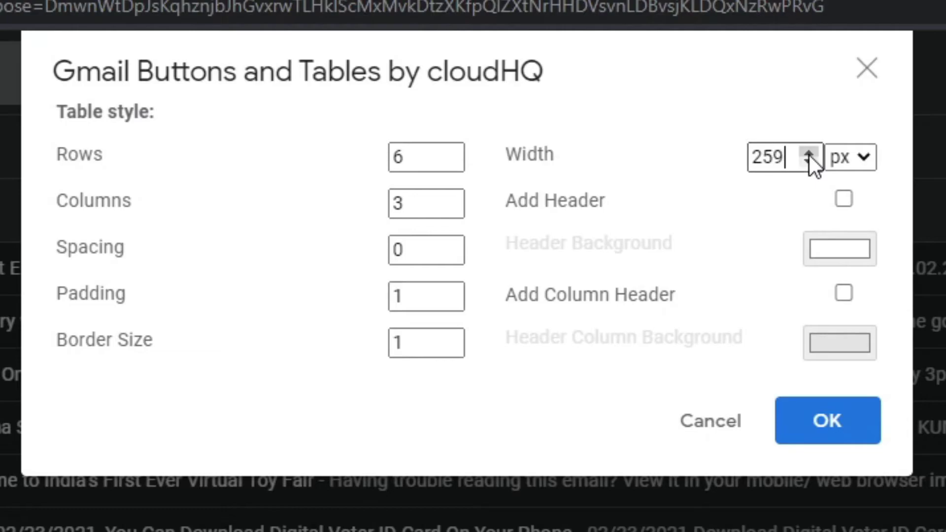
pyautogui.click(809, 155)
pyautogui.click(839, 424)
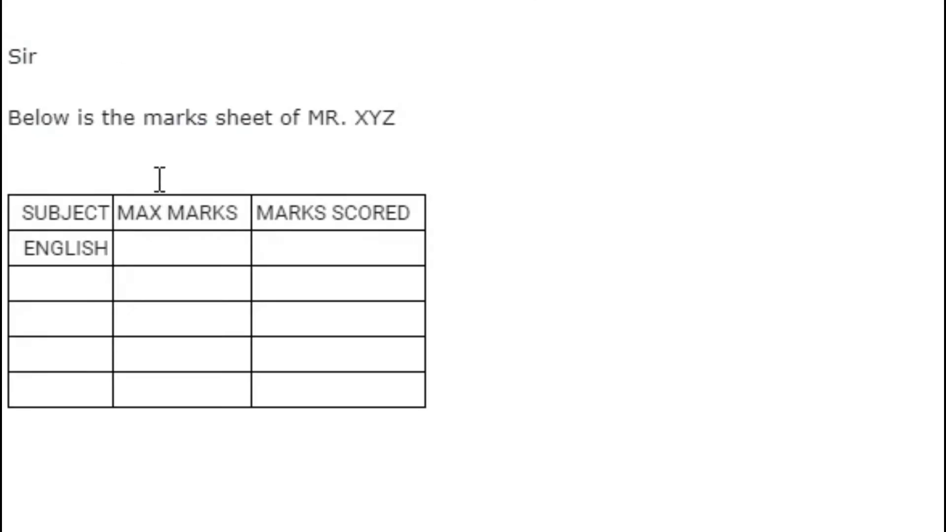
# - Enter MATHS and SCIENCE in the two cells below ENGLISH in the SUBJECT column
pyautogui.click(146, 261)
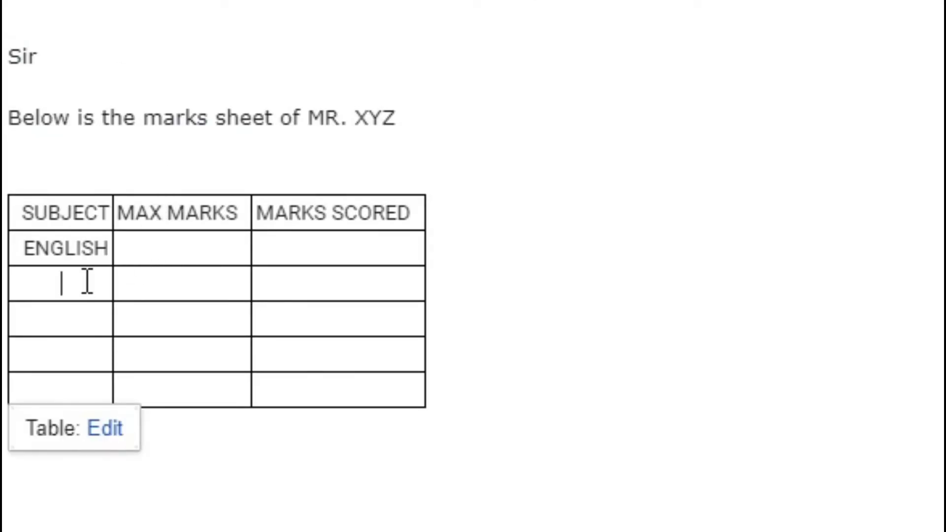
pyautogui.write('MATHS')
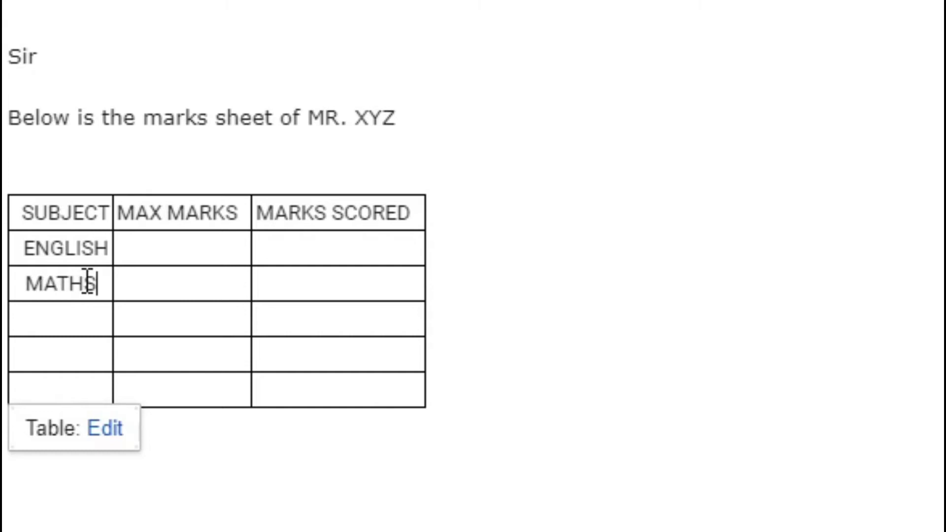
pyautogui.click(75, 320)
pyautogui.write('SC')
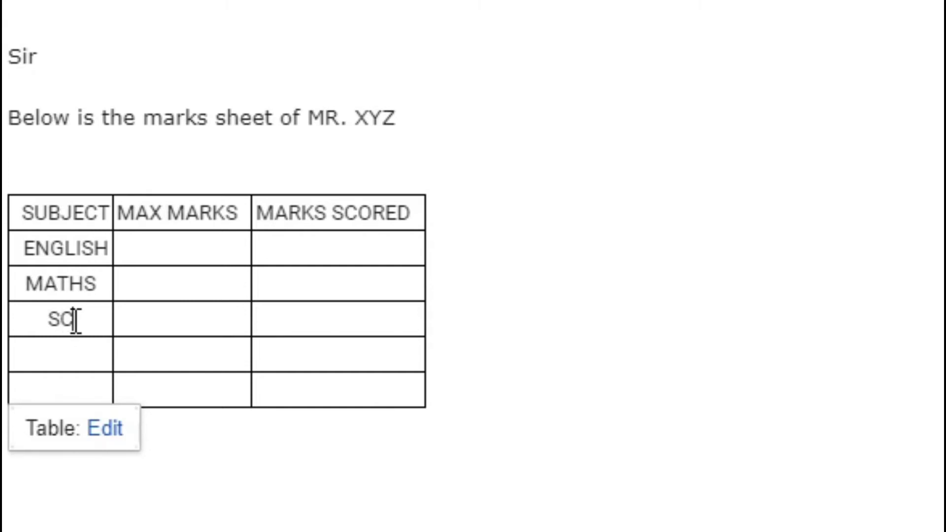
pyautogui.write('I')
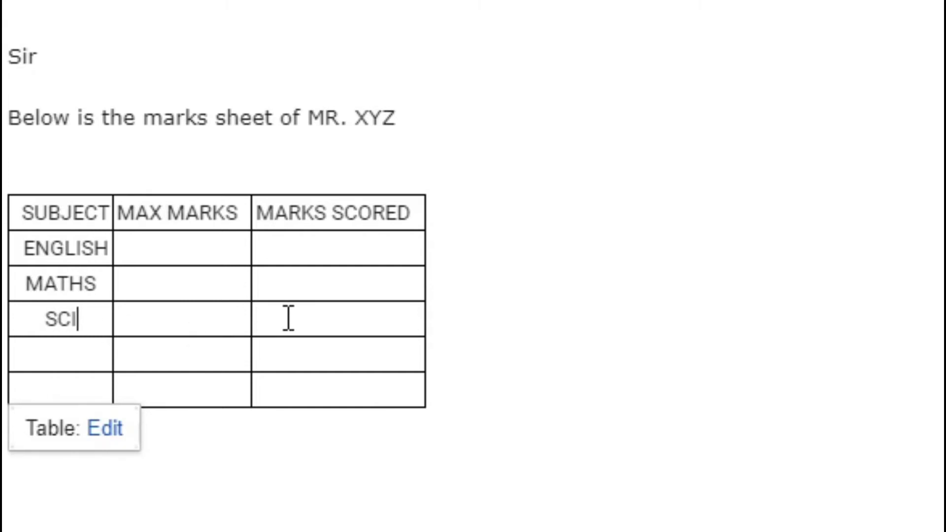
pyautogui.write('ENCE')
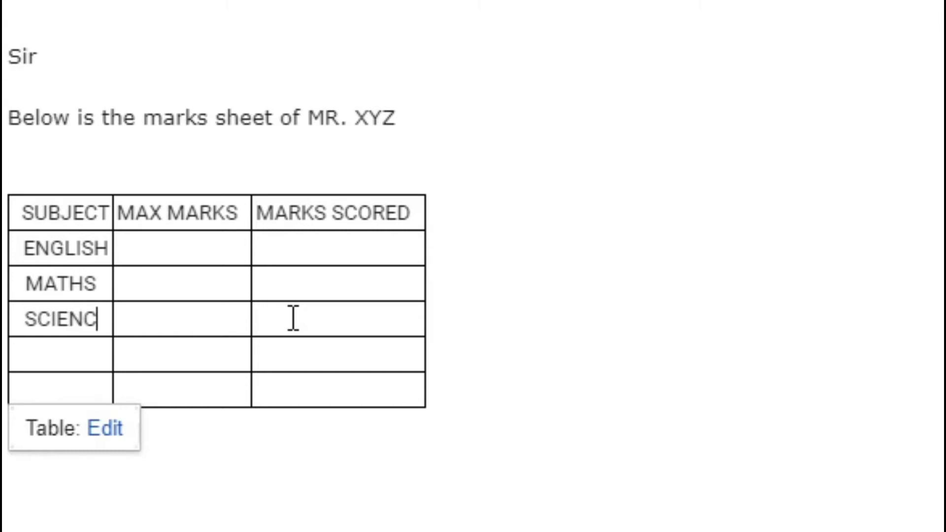
# - Enter SST and HINDI in the last two cells of the SUBJECT column
pyautogui.click(97, 357)
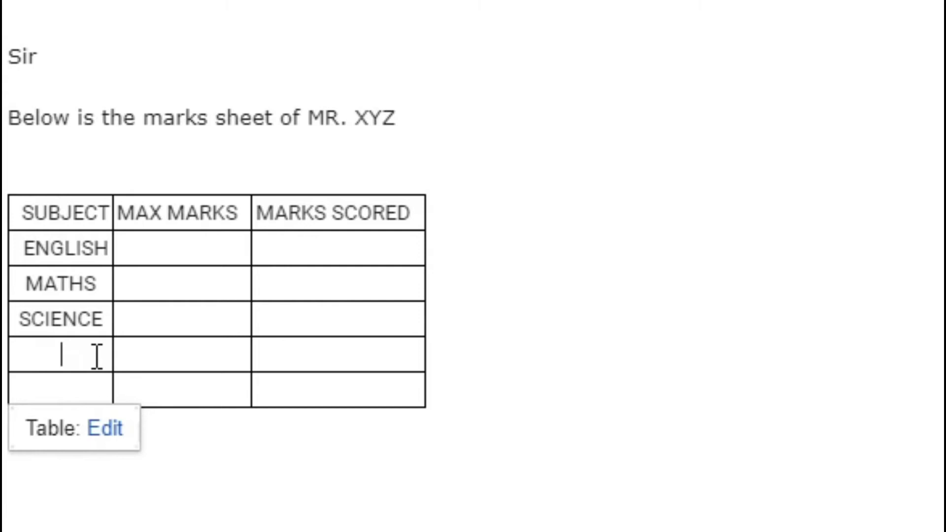
pyautogui.write('SST')
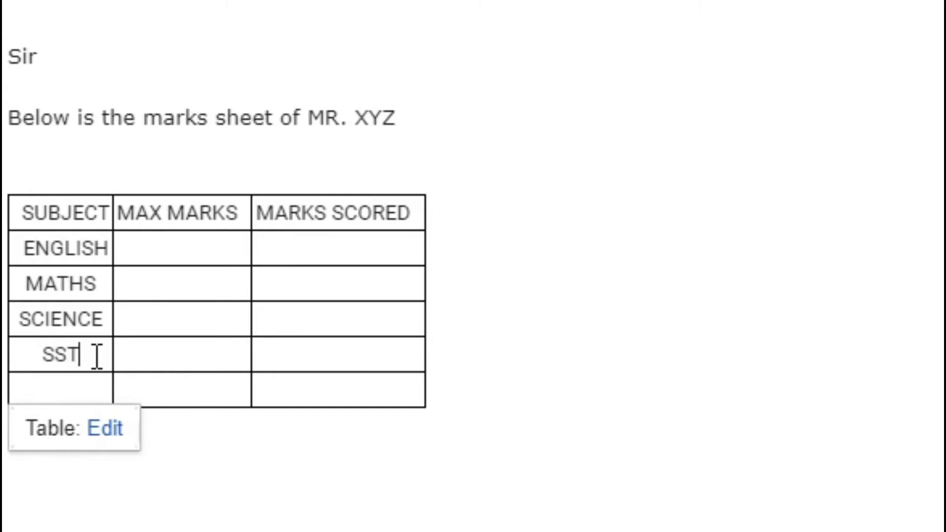
pyautogui.click(86, 387)
pyautogui.write('HINDI')
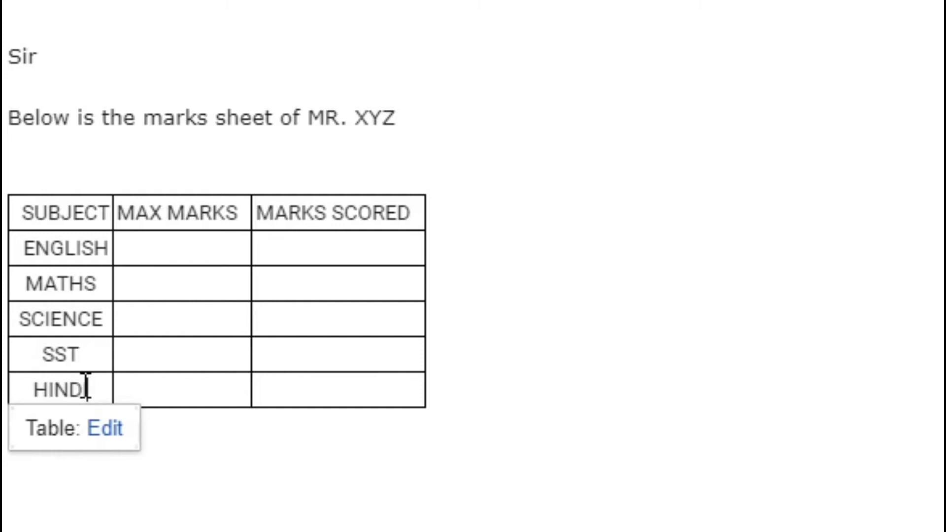
# - Enter 100 in all five MAX MARKS cells, from the ENGLISH row down to the HINDI row
pyautogui.click(231, 241)
pyautogui.write('100')
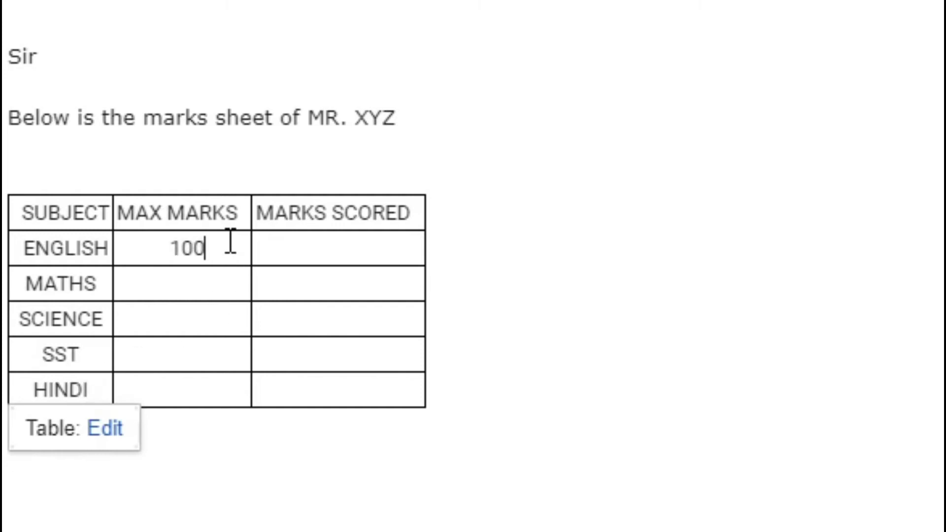
pyautogui.click(191, 289)
pyautogui.write('100')
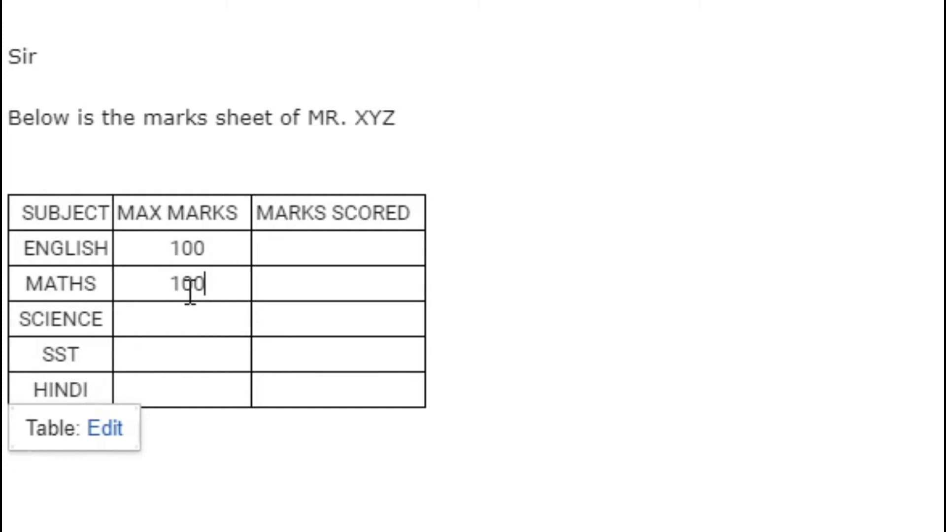
pyautogui.click(180, 319)
pyautogui.write('100')
pyautogui.click(181, 353)
pyautogui.write('100')
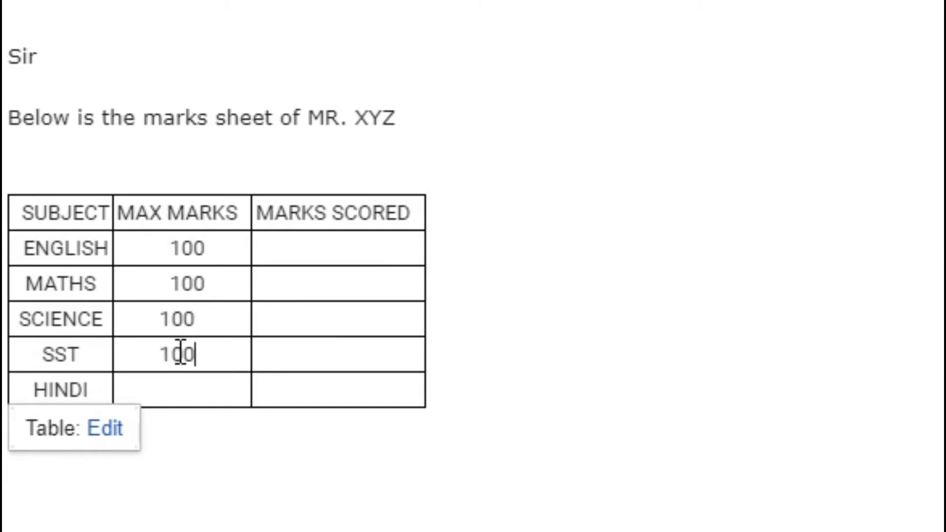
pyautogui.write('100')
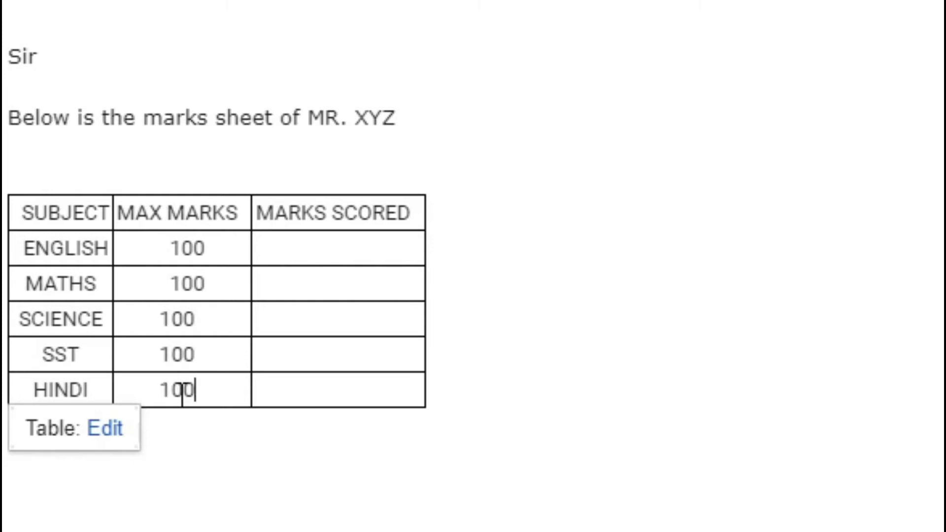
# - Adjust the spacing before 100 in the SCIENCE, ENGLISH and MATHS rows to align the MAX MARKS values
pyautogui.click(154, 320)
pyautogui.click(164, 248)
pyautogui.press('BackSpace')
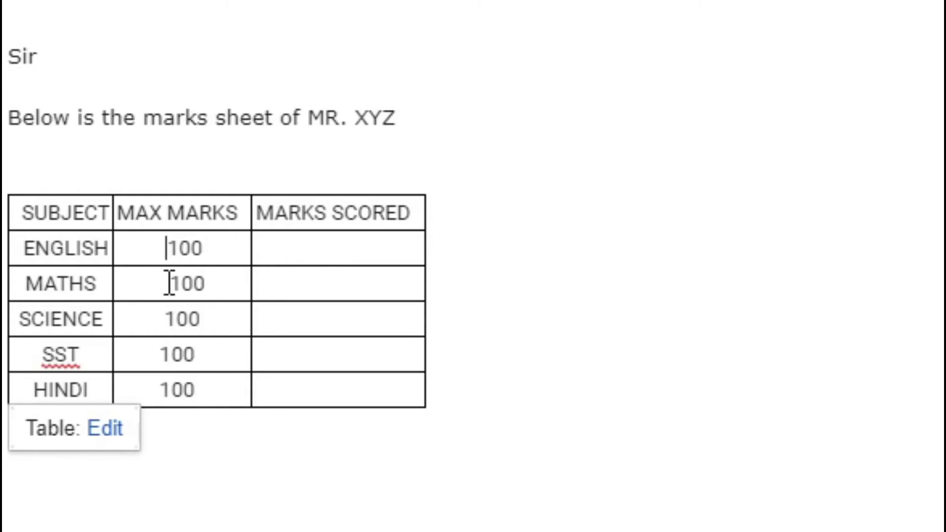
pyautogui.press('Delete')
pyautogui.write('1')
pyautogui.press('BackSpace')
# - Fill the MARKS SCORED column with 80 for ENGLISH and 85 for MATHS, SCIENCE, SST and HINDI
pyautogui.click(319, 236)
pyautogui.write('80')
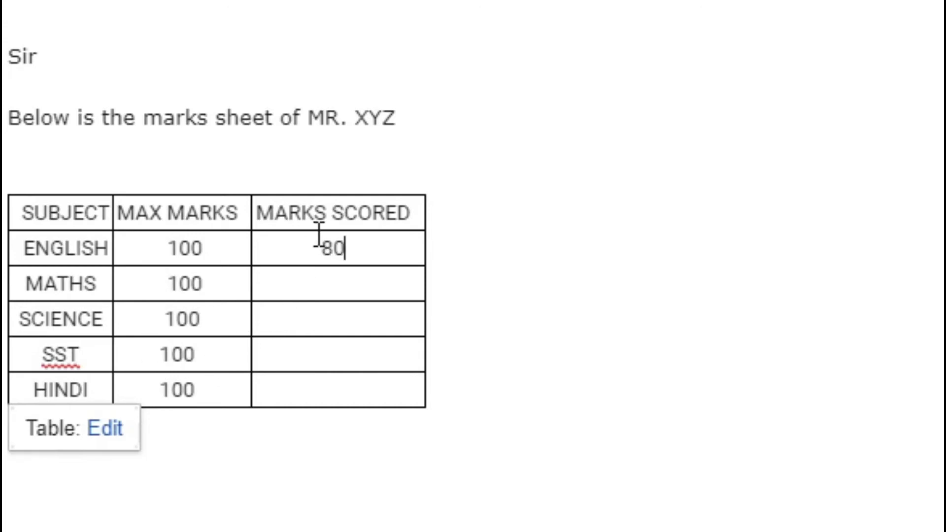
pyautogui.write('85')
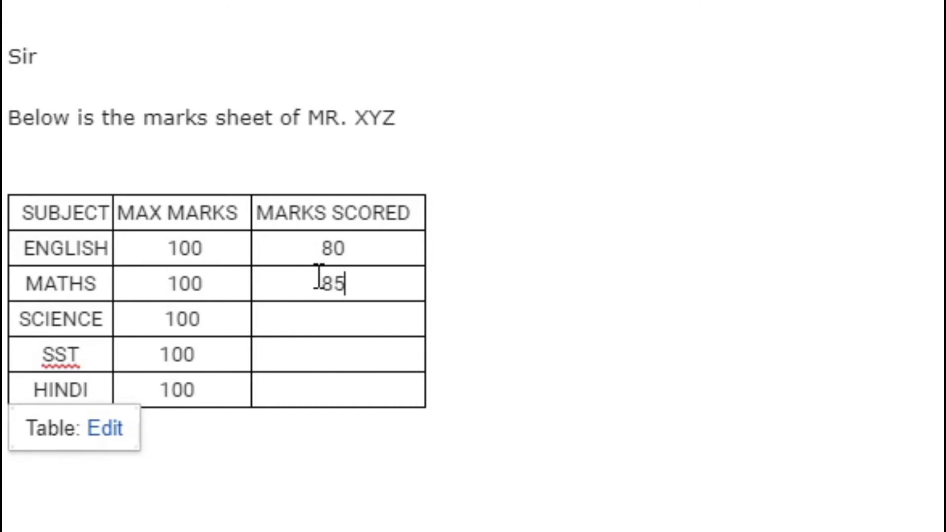
pyautogui.click(334, 323)
pyautogui.write('85')
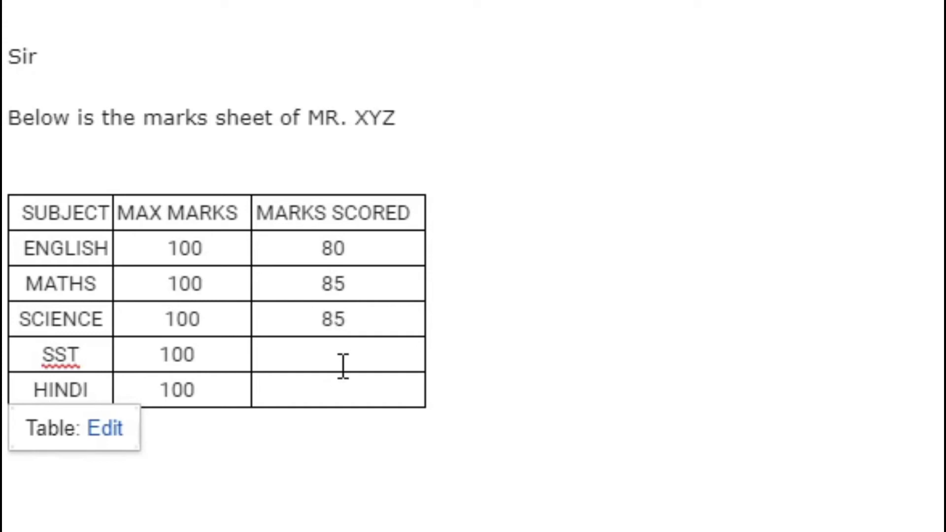
pyautogui.write('85')
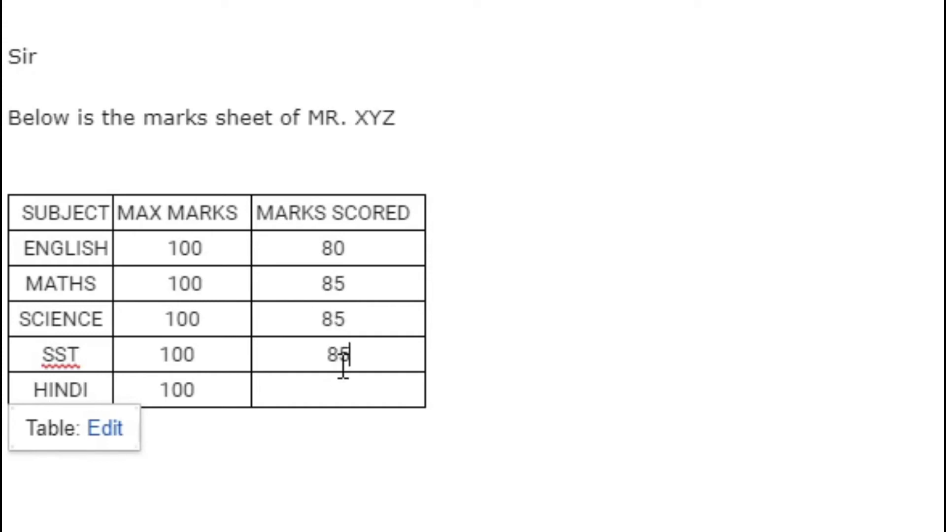
pyautogui.click(340, 393)
pyautogui.write('85')
pyautogui.click(229, 509)
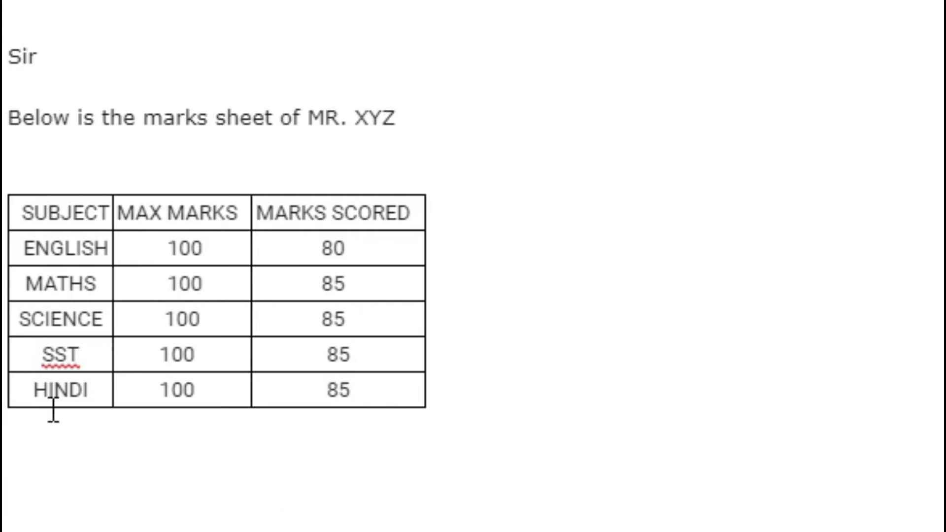
# - Increase the table's width by about 10 px in its table style settings
pyautogui.click(84, 389)
pyautogui.click(105, 429)
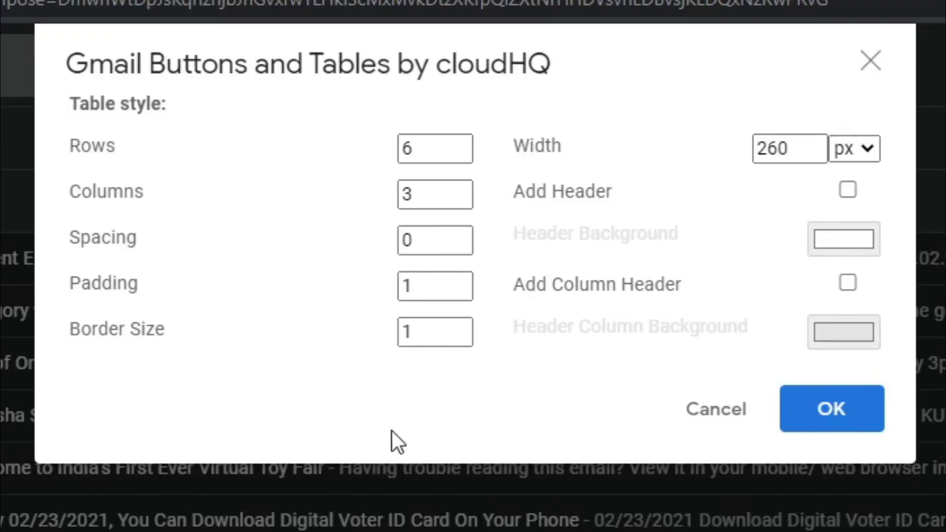
pyautogui.click(816, 143)
pyautogui.click(816, 143)
pyautogui.click(816, 143)
pyautogui.click(816, 143)
pyautogui.click(816, 143)
pyautogui.click(816, 144)
pyautogui.click(816, 144)
pyautogui.click(816, 143)
pyautogui.click(816, 143)
pyautogui.click(816, 144)
pyautogui.click(851, 408)
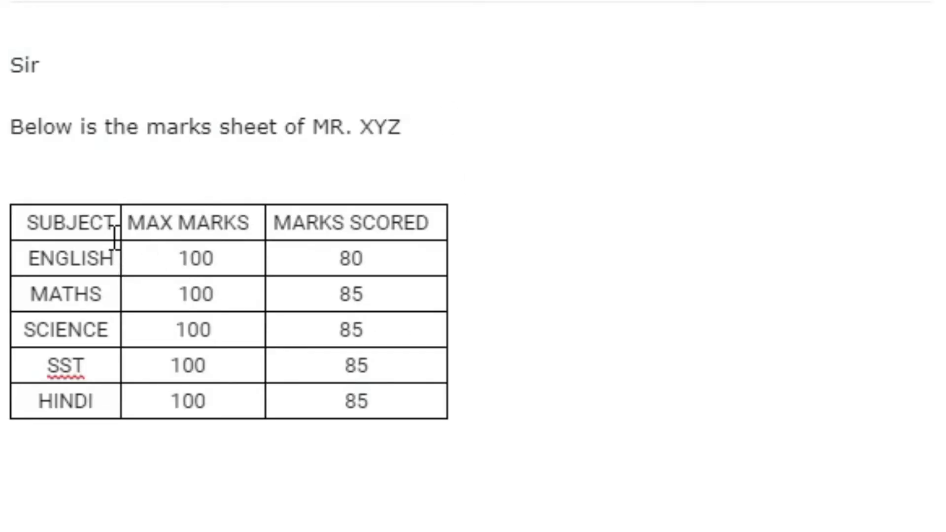
# - Set the marks table's width to 280 px
pyautogui.click(227, 365)
pyautogui.click(131, 382)
pyautogui.click(110, 439)
pyautogui.doubleClick(813, 136)
pyautogui.doubleClick(813, 136)
pyautogui.doubleClick(812, 137)
pyautogui.click(812, 137)
pyautogui.doubleClick(812, 137)
pyautogui.click(812, 137)
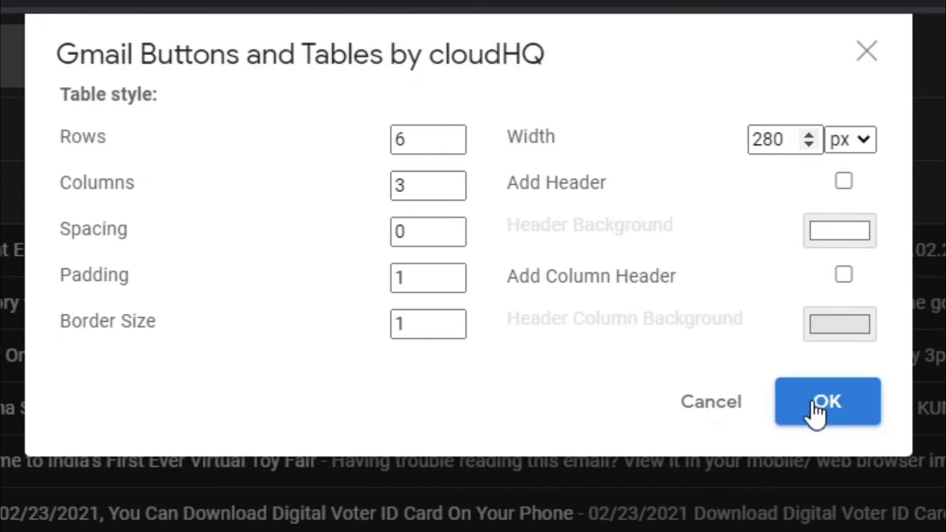
pyautogui.click(788, 405)
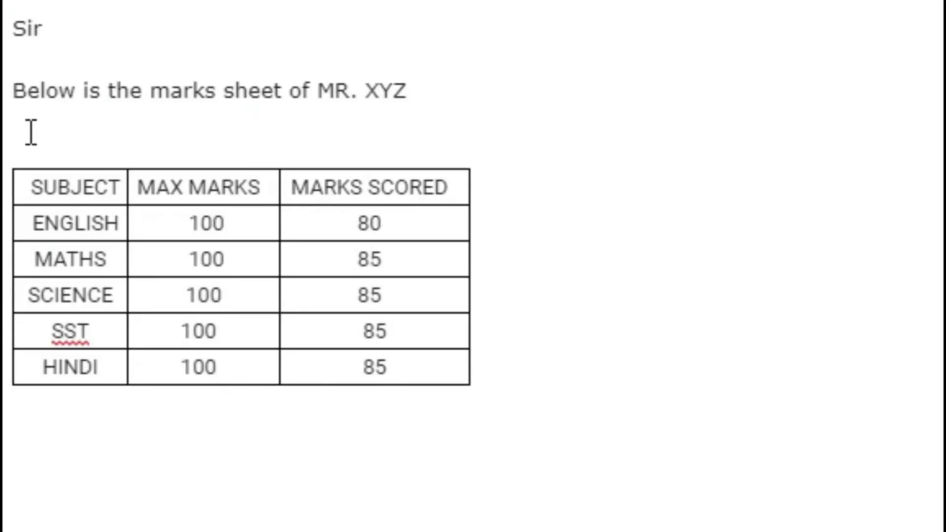
# - Add the closing "Regards" below the table, with the sender's name on the following line
pyautogui.click(217, 414)
pyautogui.write('RE')
pyautogui.press('BackSpace')
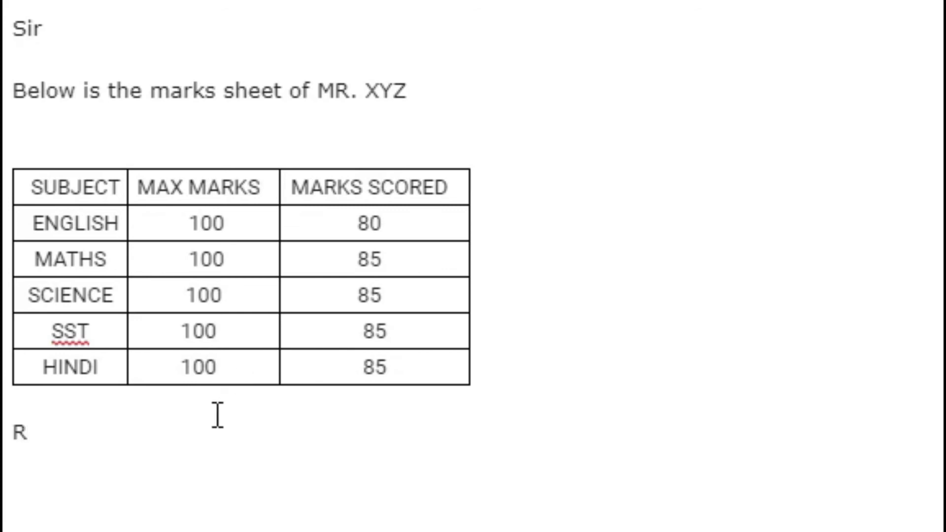
pyautogui.write('egards')
pyautogui.press('Return')
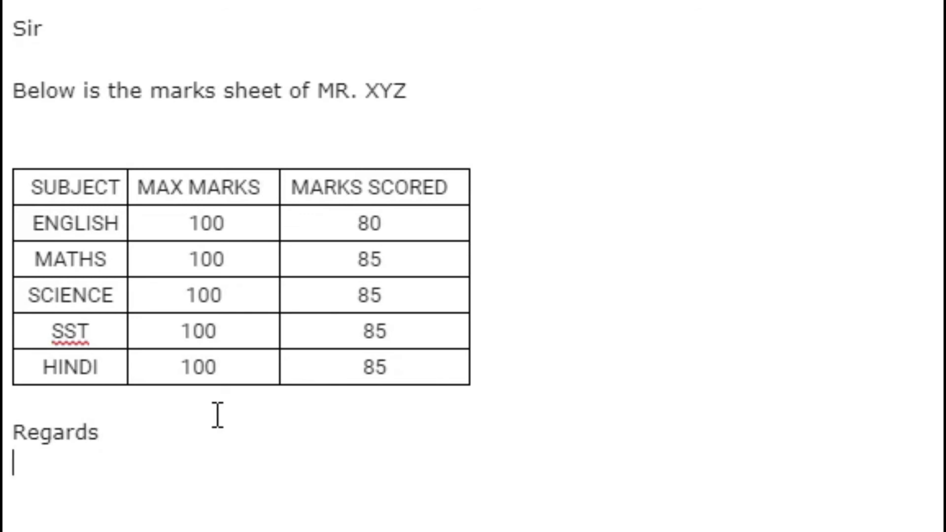
pyautogui.write('Swamy')
pyautogui.click(218, 415)
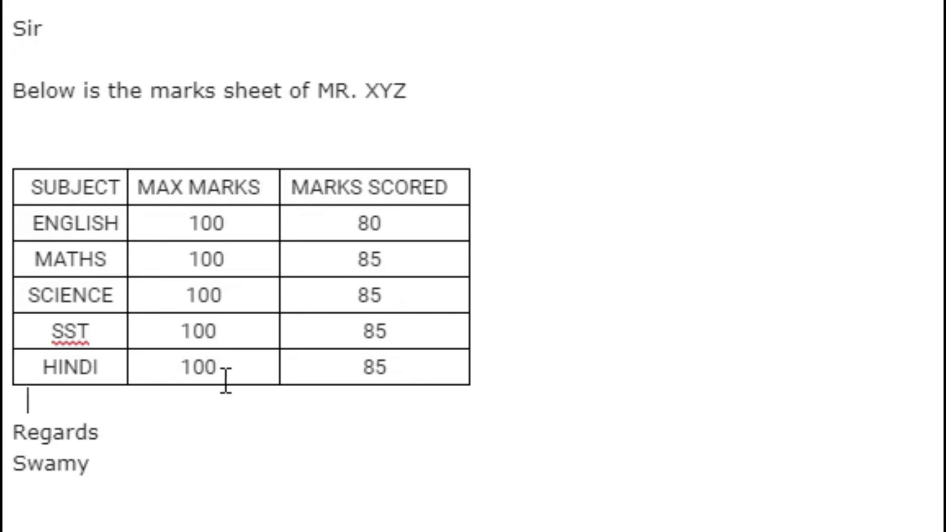
# - Send the message and open the TABLE IN GMAIL email from the Sent folder to check its table
pyautogui.click(94, 498)
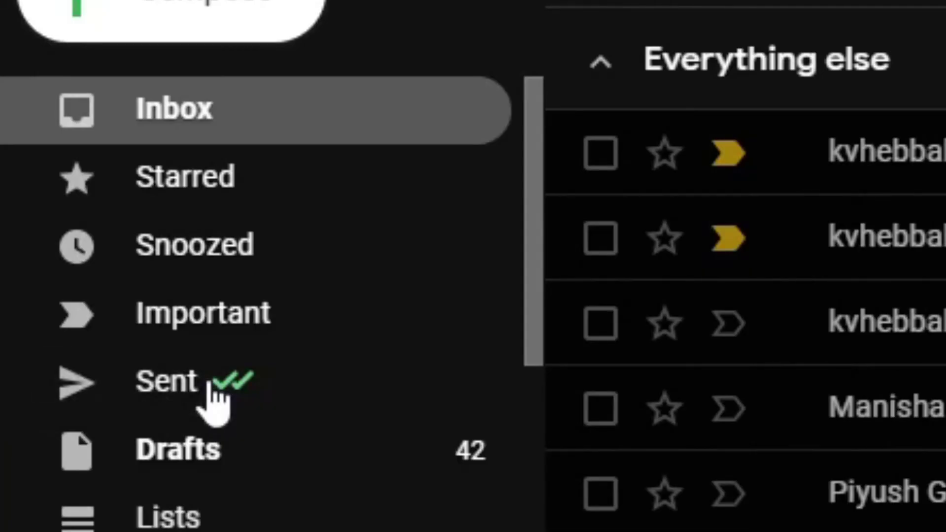
pyautogui.click(216, 394)
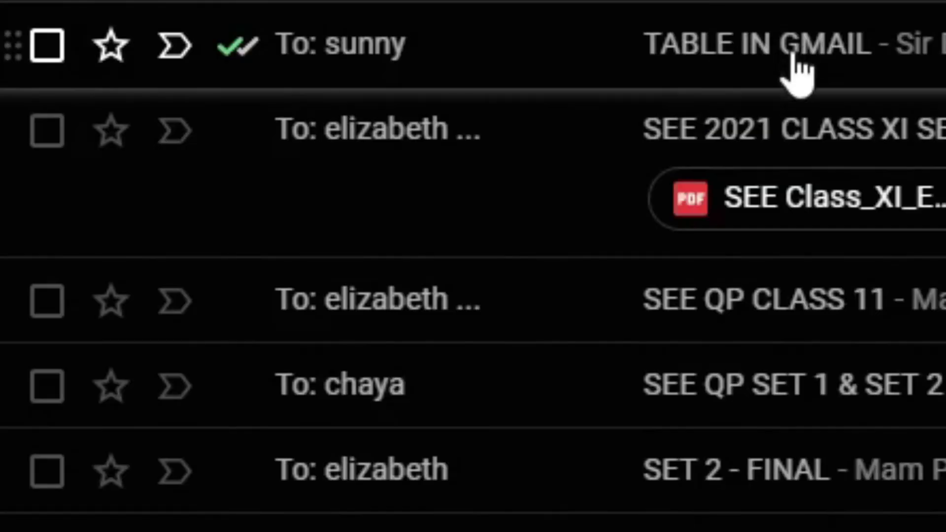
pyautogui.click(794, 74)
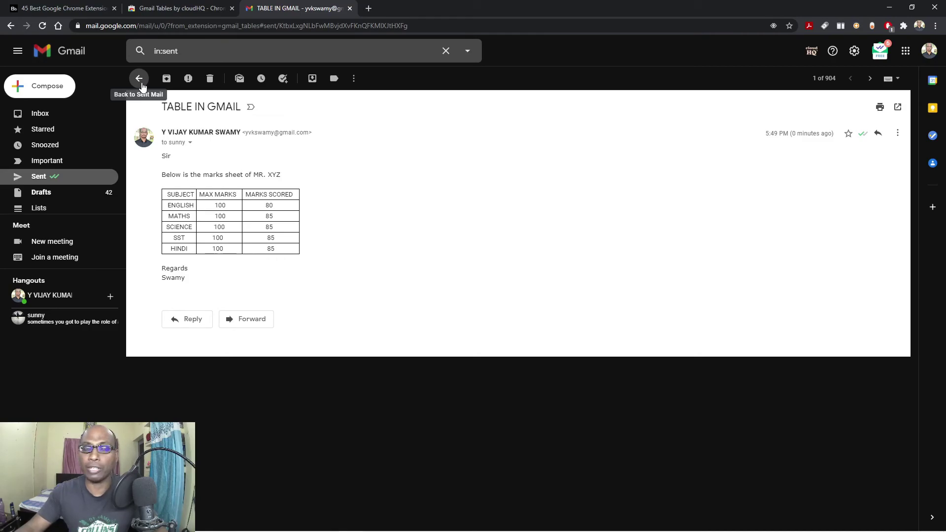
# - Close the sent email, switch back to the Gmail Tables by cloudHQ page in the Chrome Web Store, and minimize the browser
pyautogui.click(140, 82)
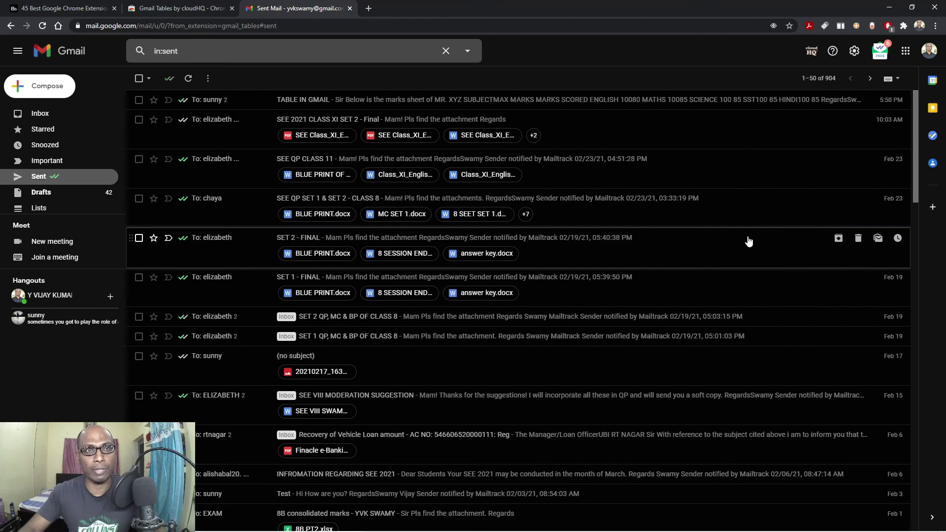
pyautogui.click(173, 8)
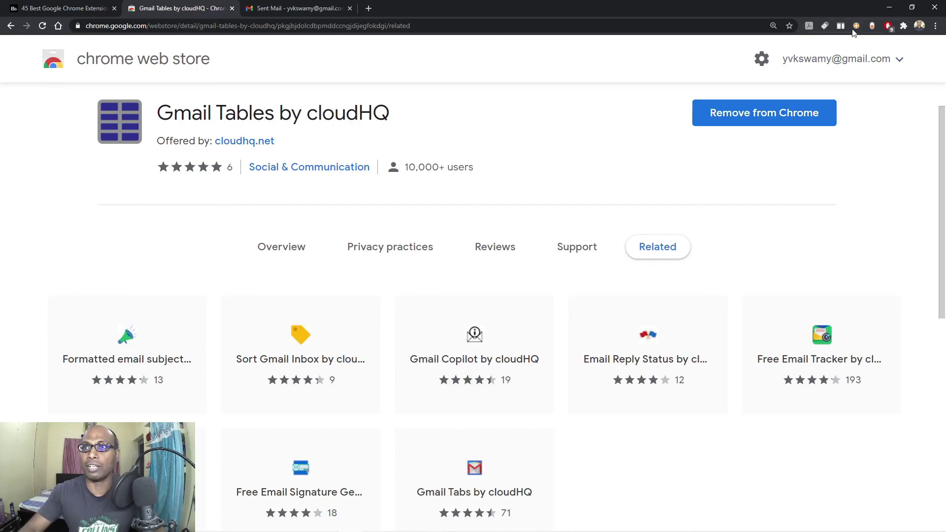
pyautogui.click(889, 7)
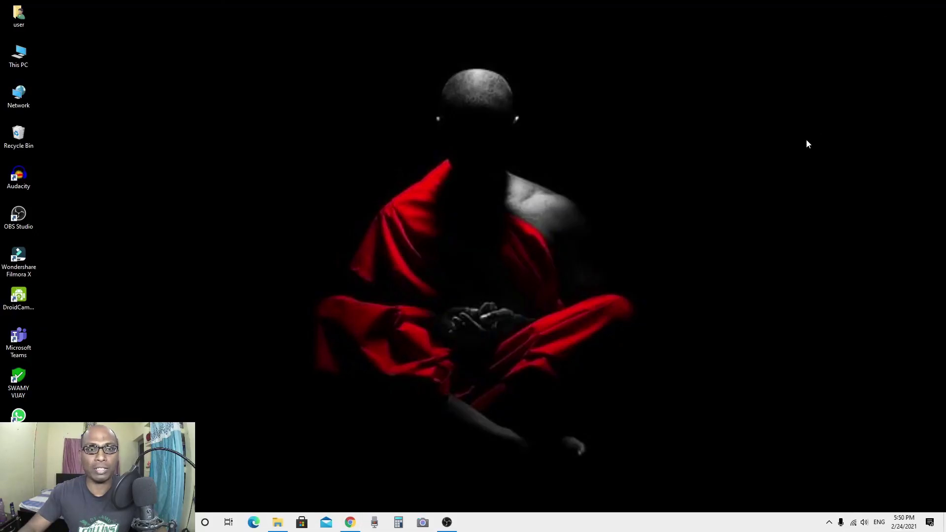